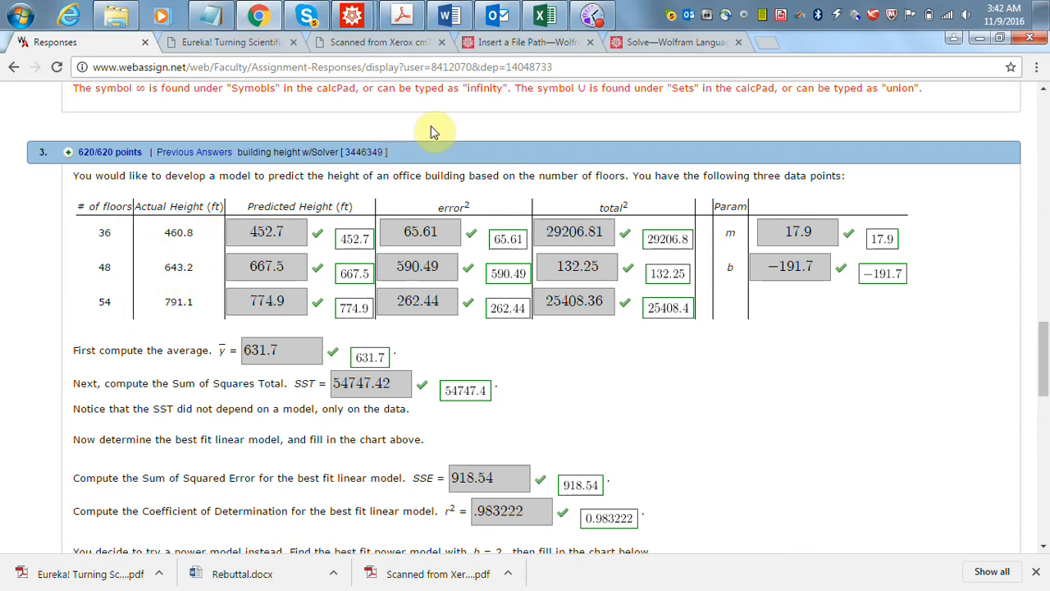
# - Switch to the Lesson 44 workbook in Excel and review the number of floors, actual heights and average height formula
pyautogui.click(543, 16)
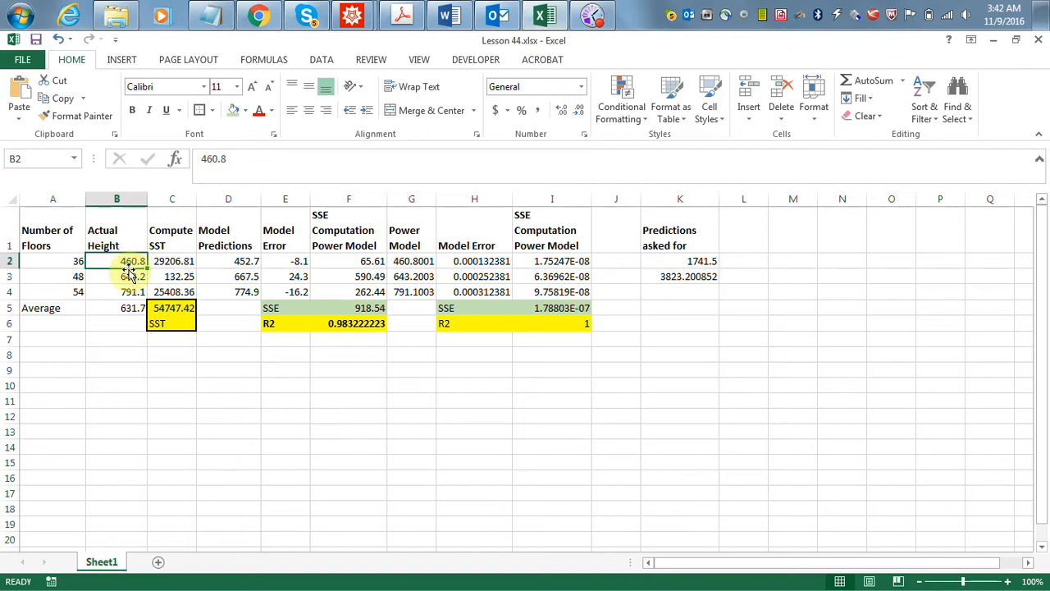
pyautogui.click(65, 261)
pyautogui.moveTo(63, 190); pyautogui.dragTo(97, 197)
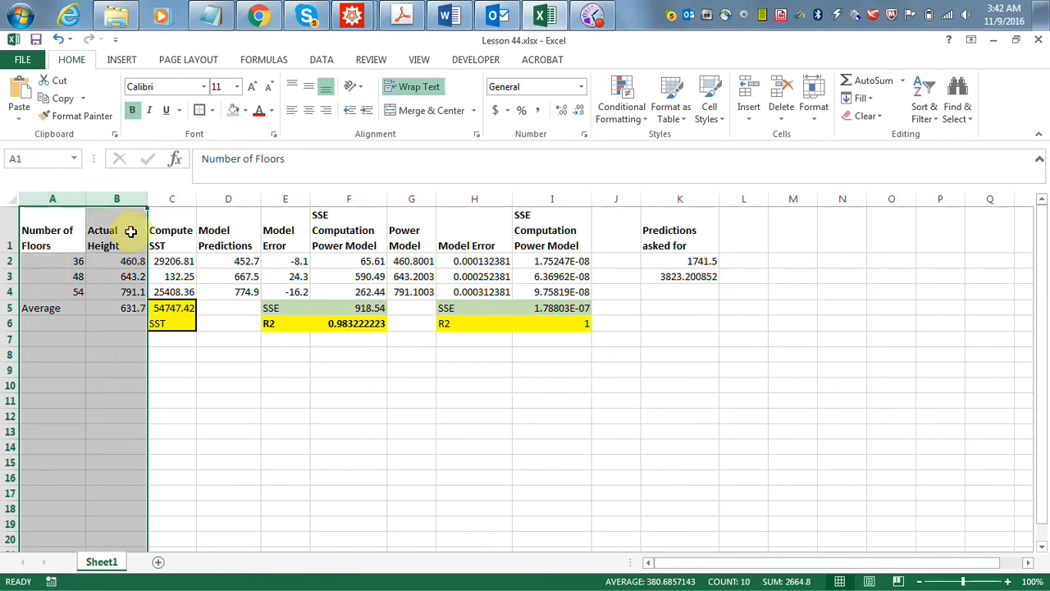
pyautogui.click(116, 296)
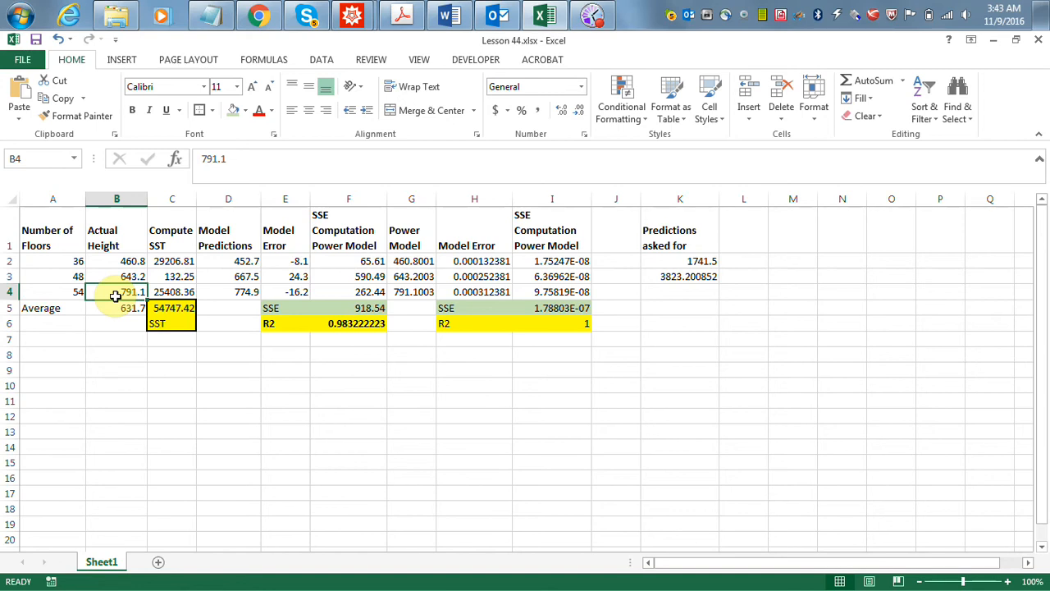
pyautogui.press('Down')
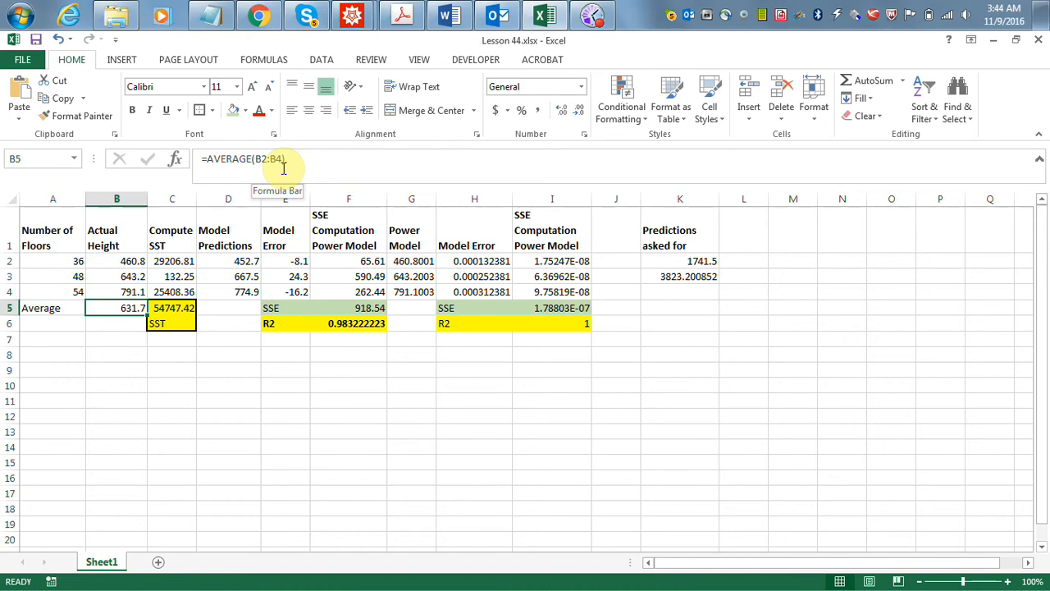
# - Examine the SST sum formula and the first squared-deviation formula in column C, along with the average height cell it references
pyautogui.press('Right')
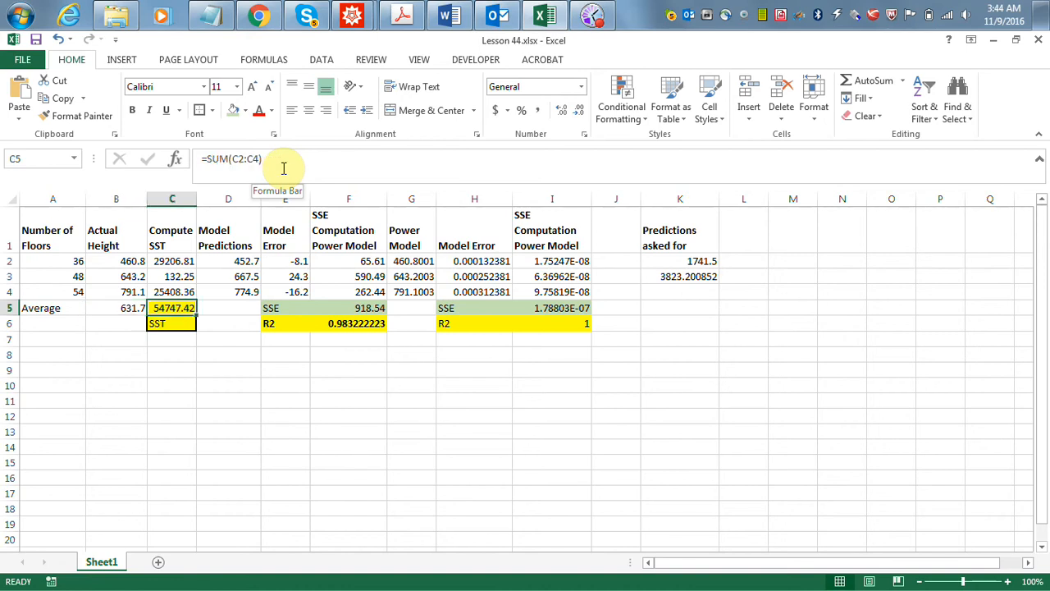
pyautogui.press('Up')
pyautogui.press('Up')
pyautogui.press('Up')
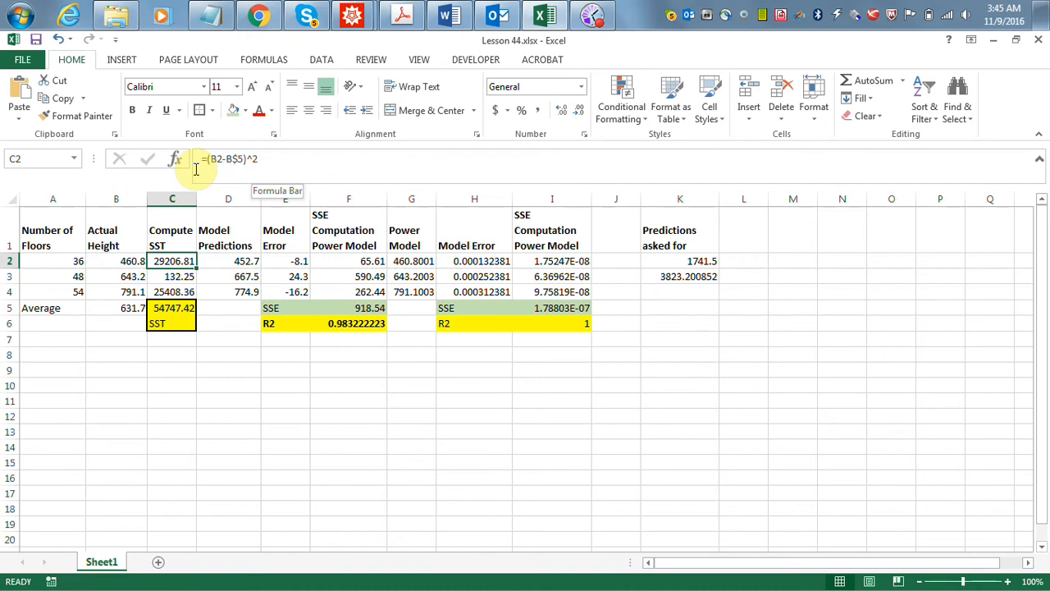
pyautogui.click(135, 311)
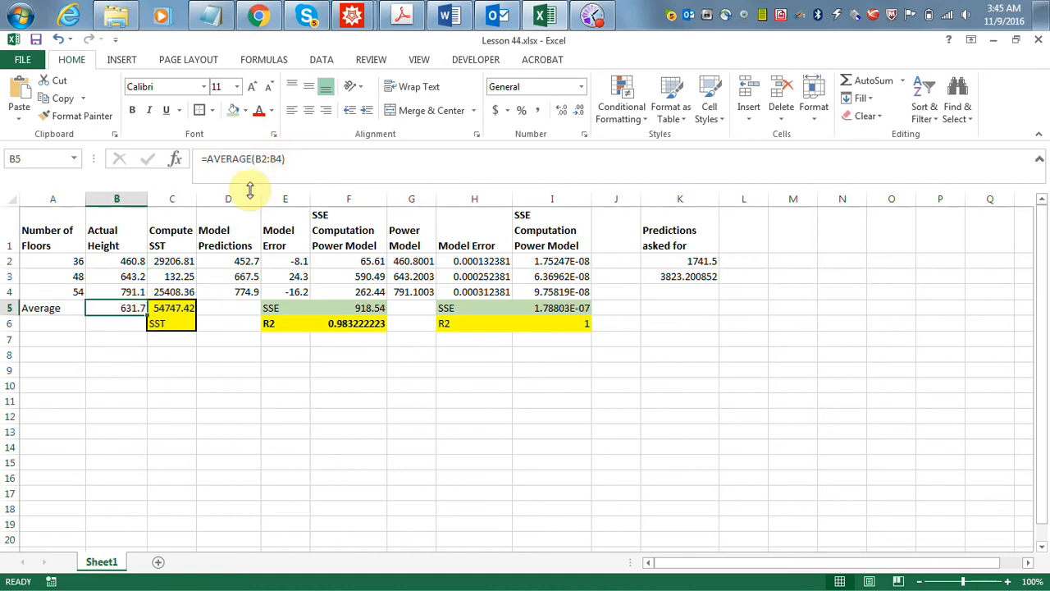
# - Replace the B$5 reference in C2's formula with the constant 631.7 and fill the formula down to C4
pyautogui.click(184, 261)
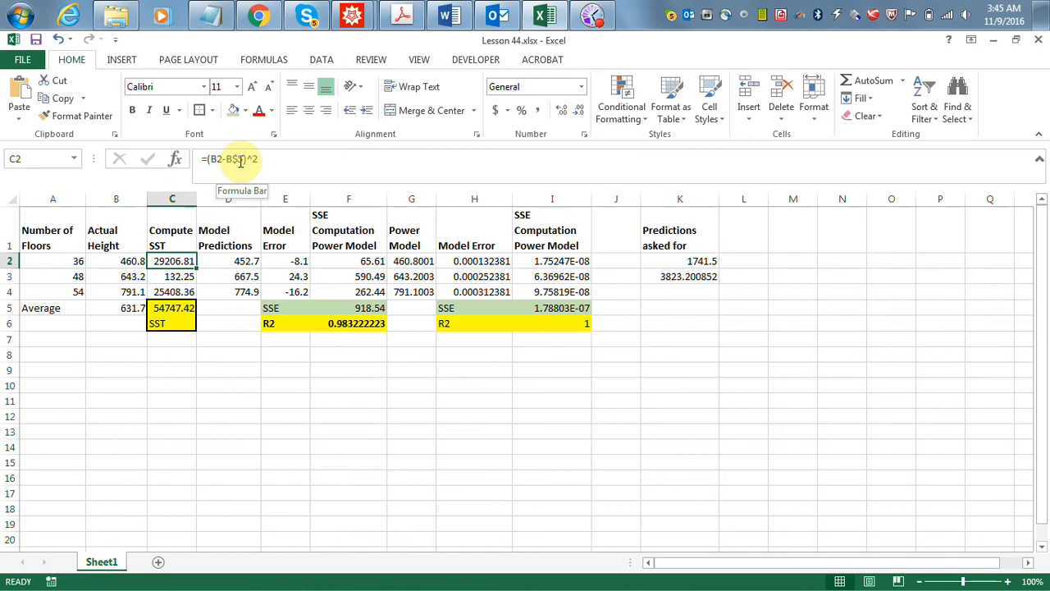
pyautogui.moveTo(245, 160); pyautogui.dragTo(232, 161)
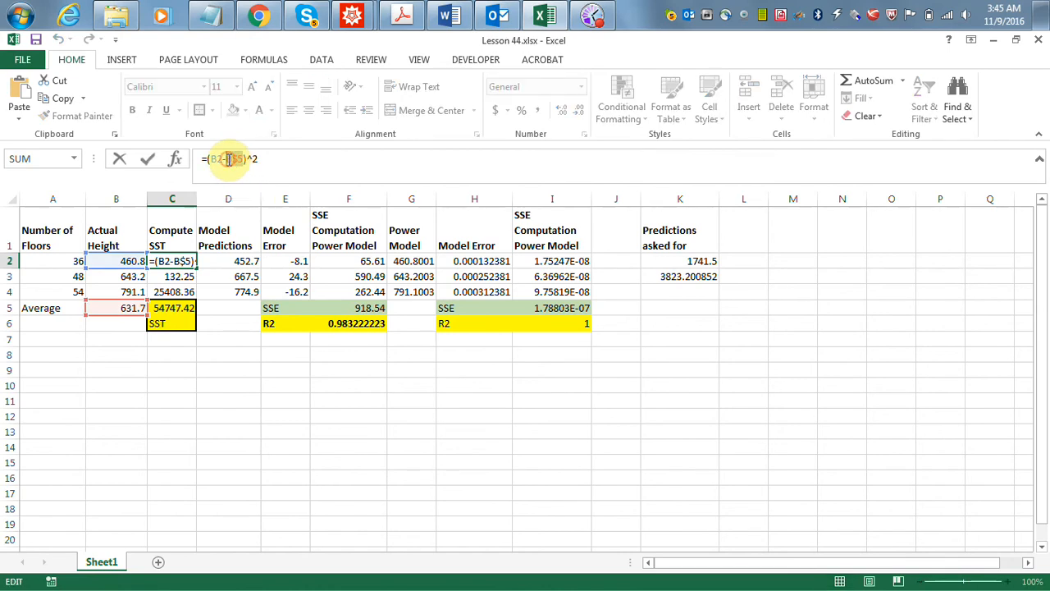
pyautogui.write('631.7')
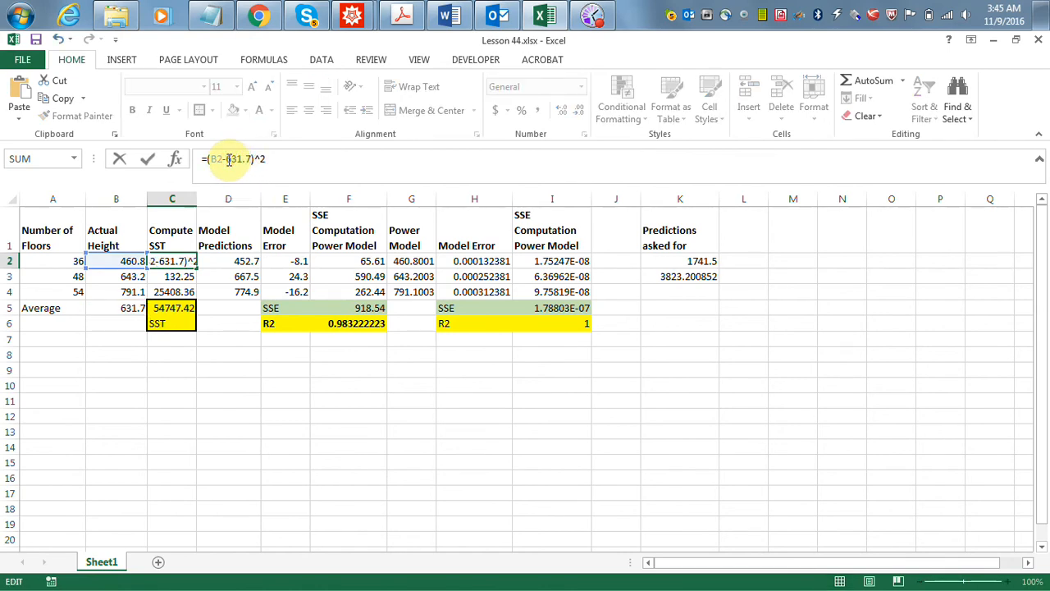
pyautogui.press('Return')
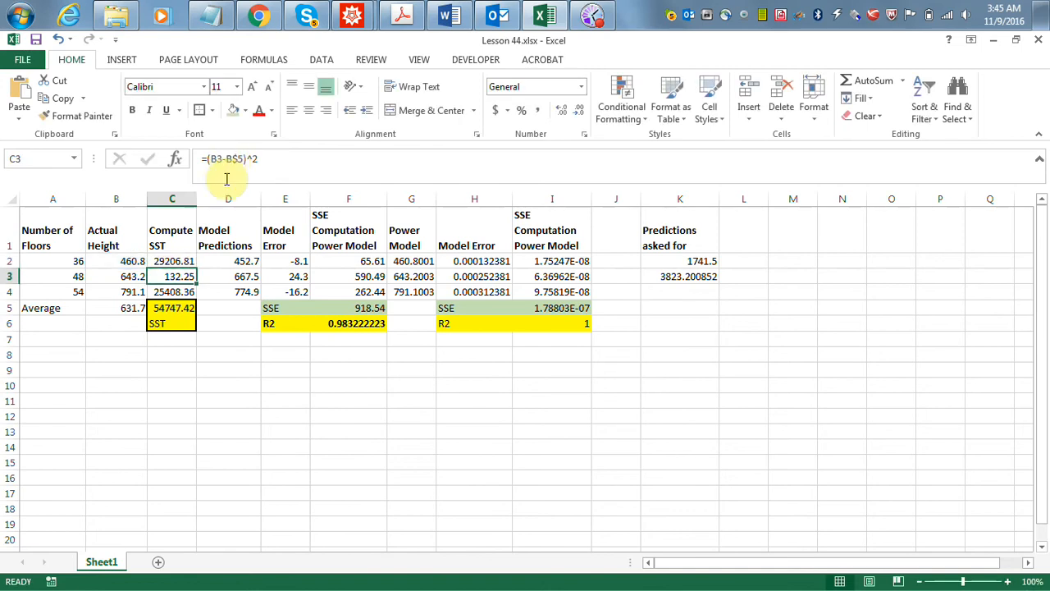
pyautogui.click(178, 261)
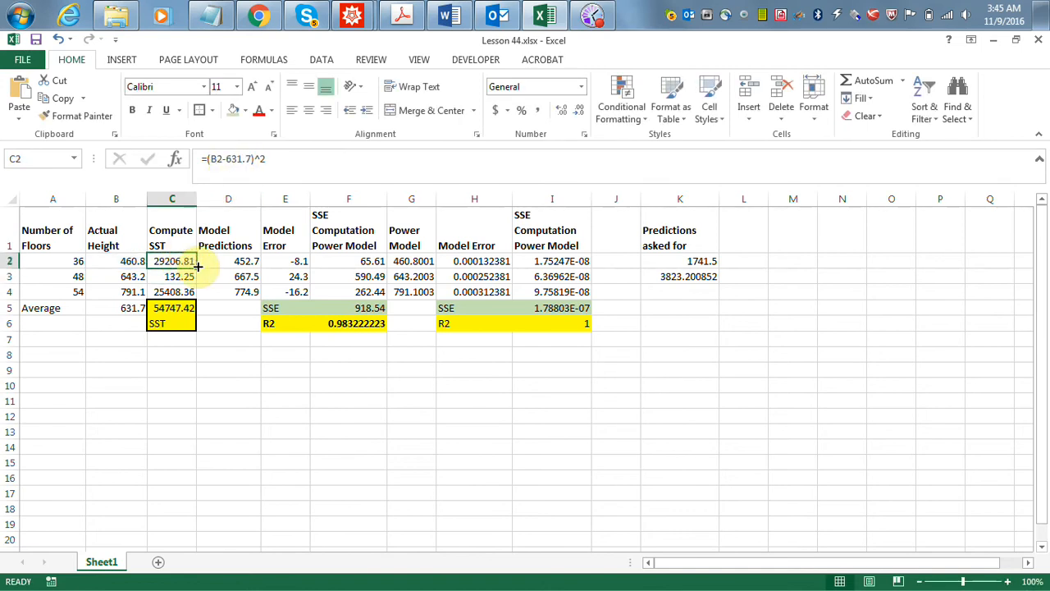
pyautogui.moveTo(196, 268); pyautogui.dragTo(196, 298)
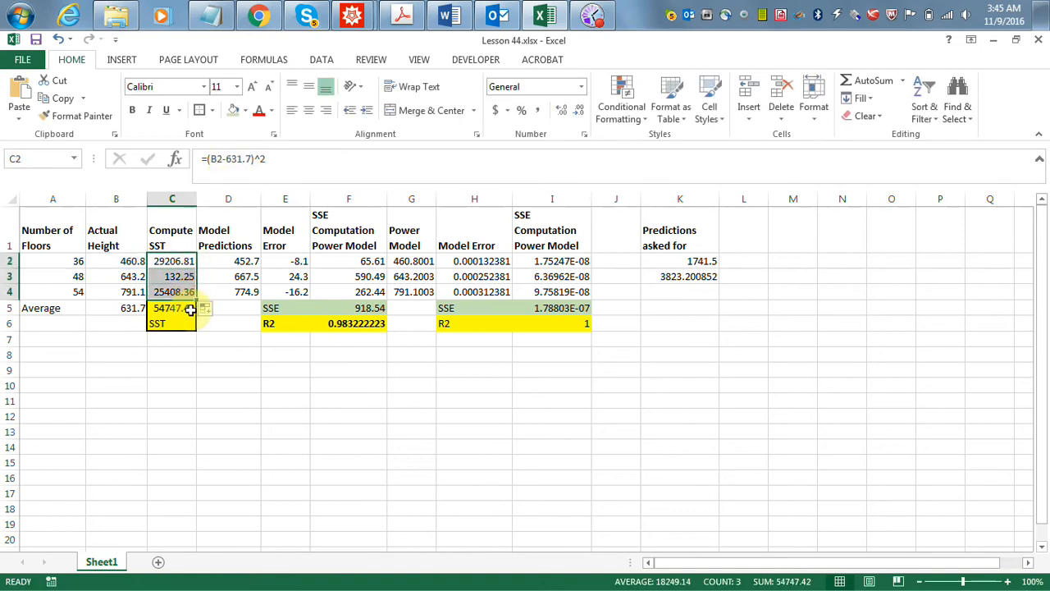
pyautogui.click(192, 308)
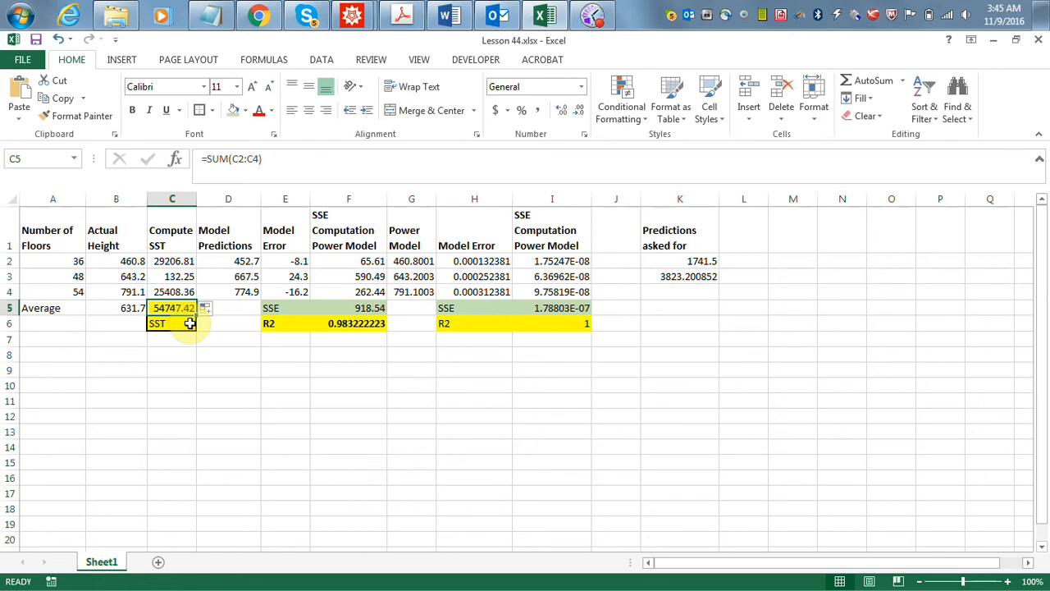
# - Replace the constant in C2's formula with the reference B$5 and fill the formula down to C4
pyautogui.click(172, 264)
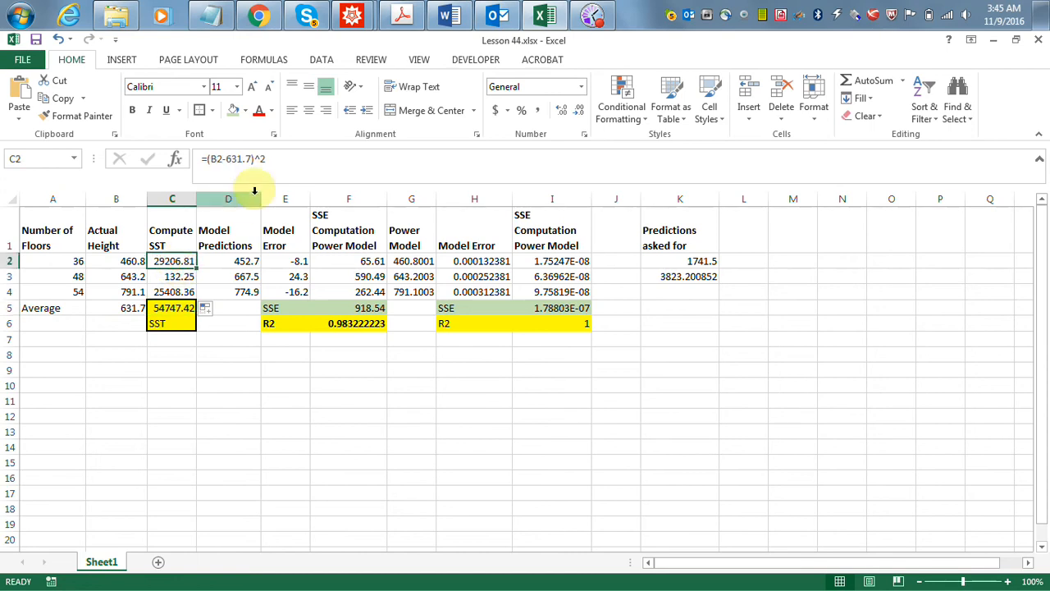
pyautogui.click(250, 159)
pyautogui.click(228, 158)
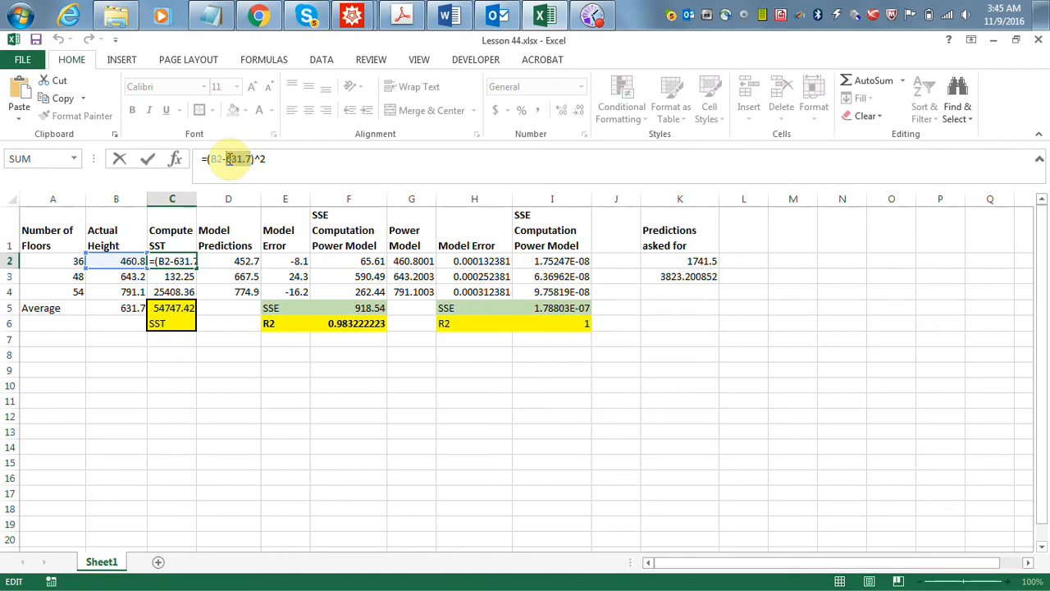
pyautogui.write('b$5')
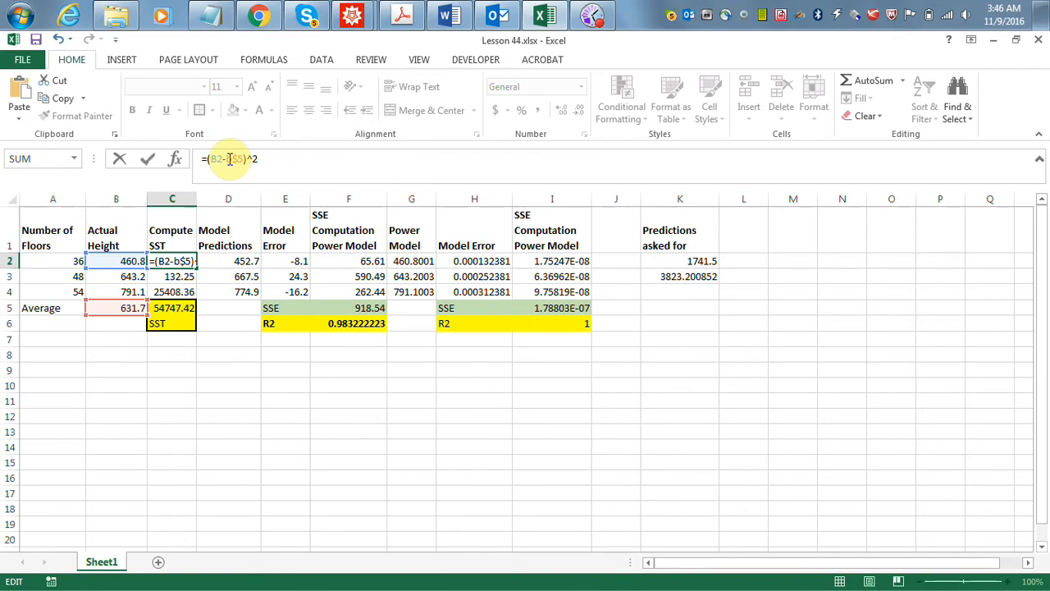
pyautogui.press('Return')
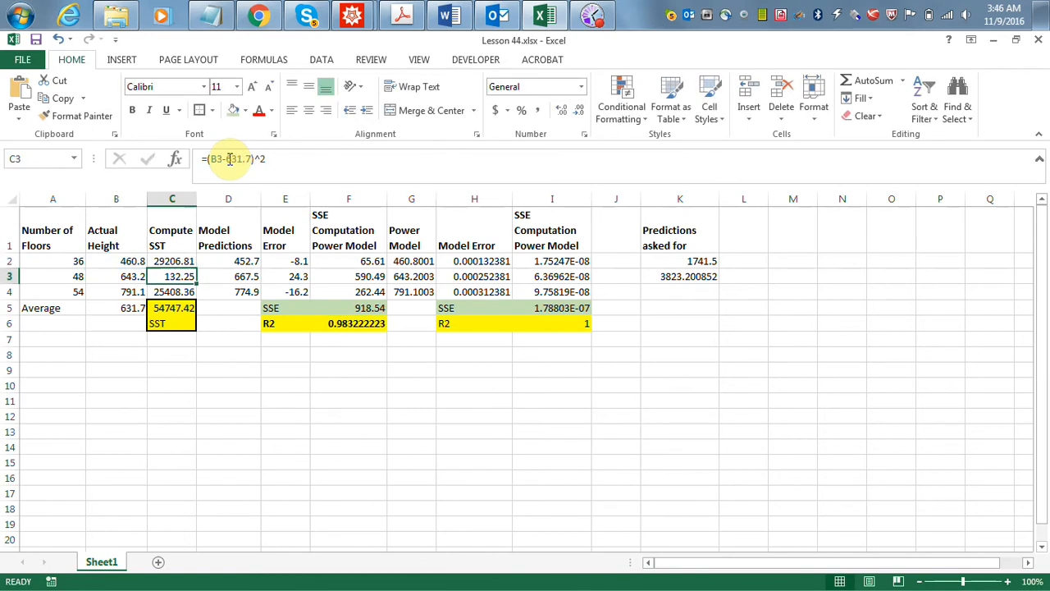
pyautogui.click(183, 261)
pyautogui.moveTo(199, 270); pyautogui.dragTo(201, 295)
pyautogui.click(184, 308)
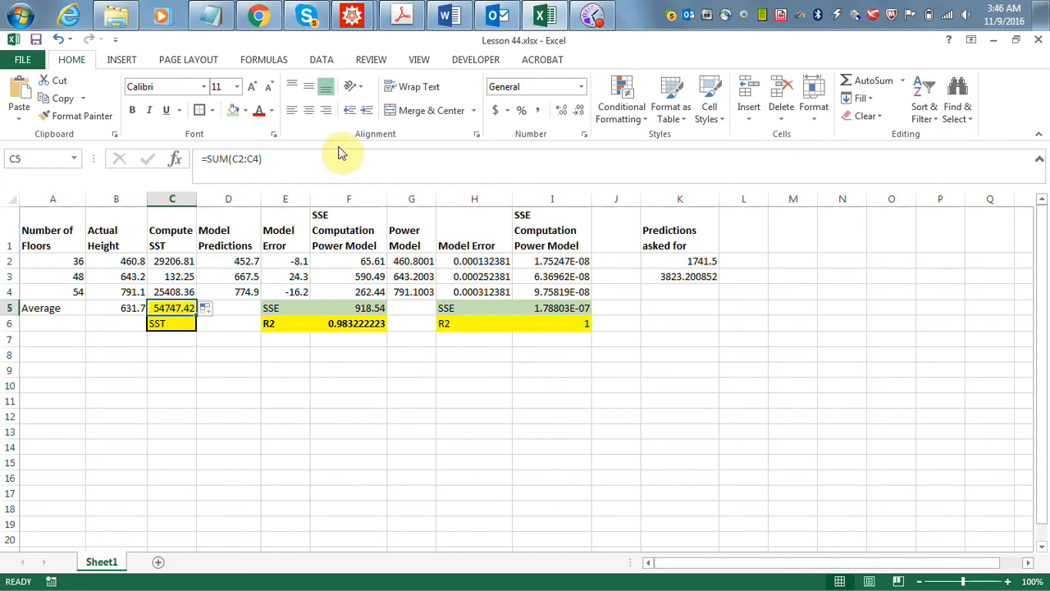
# - Check the building height problem in Chrome, return to the Excel workbook and inspect the linear model formula in D2
pyautogui.click(263, 16)
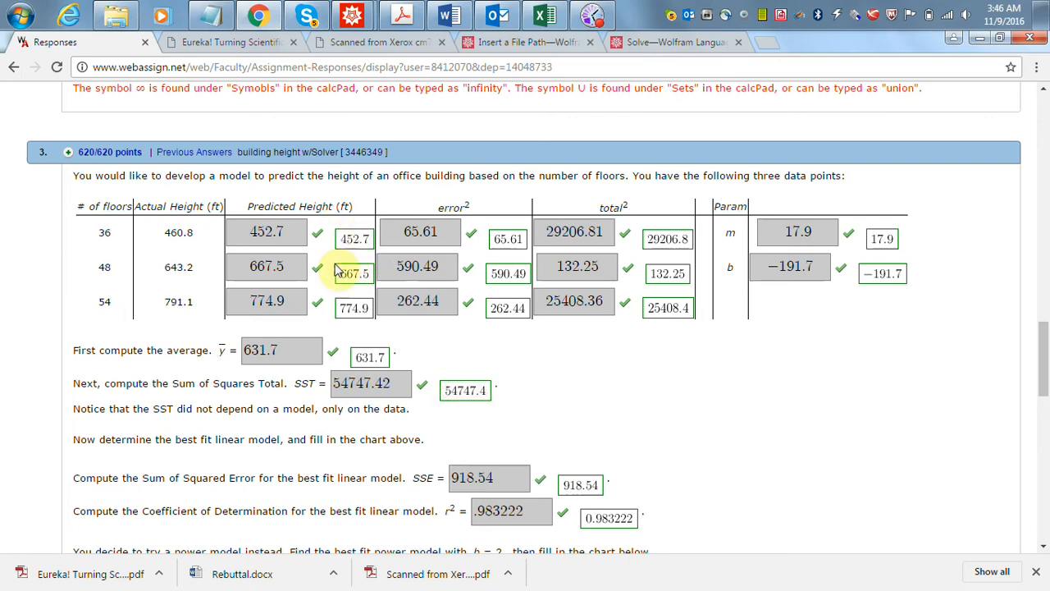
pyautogui.click(989, 38)
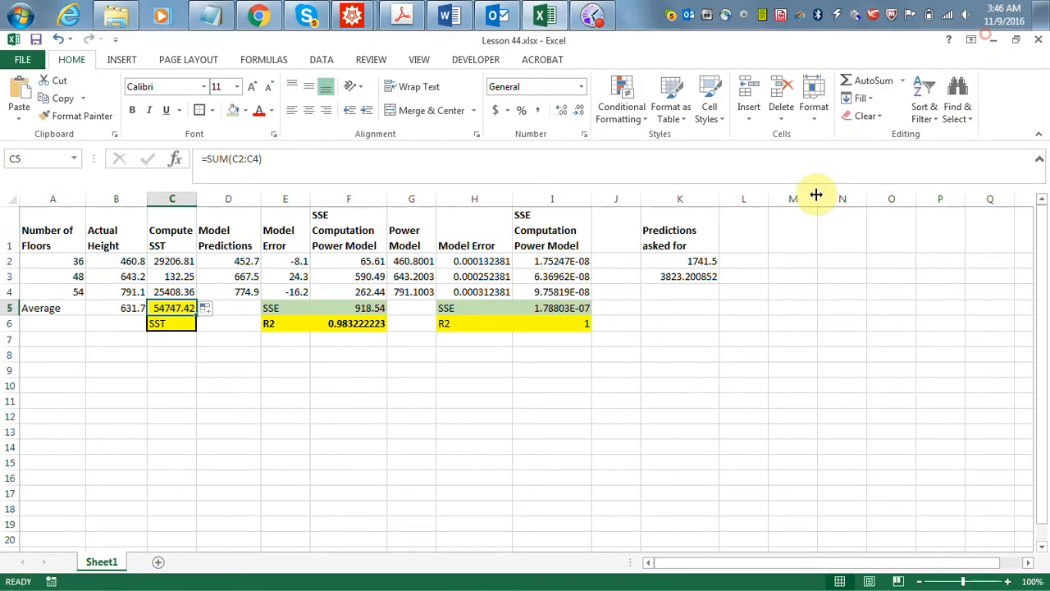
pyautogui.click(230, 260)
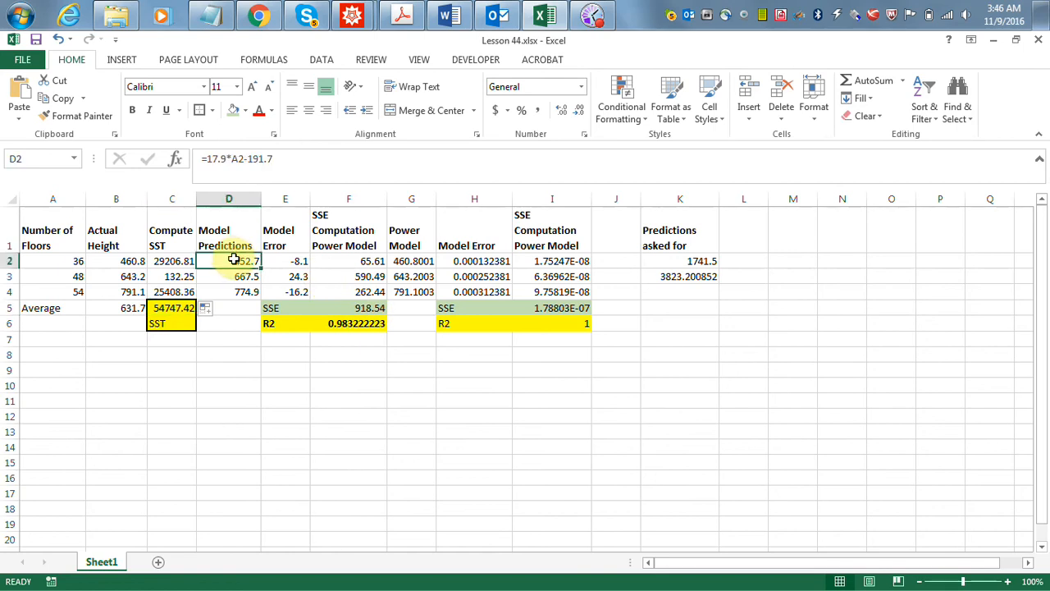
pyautogui.click(216, 362)
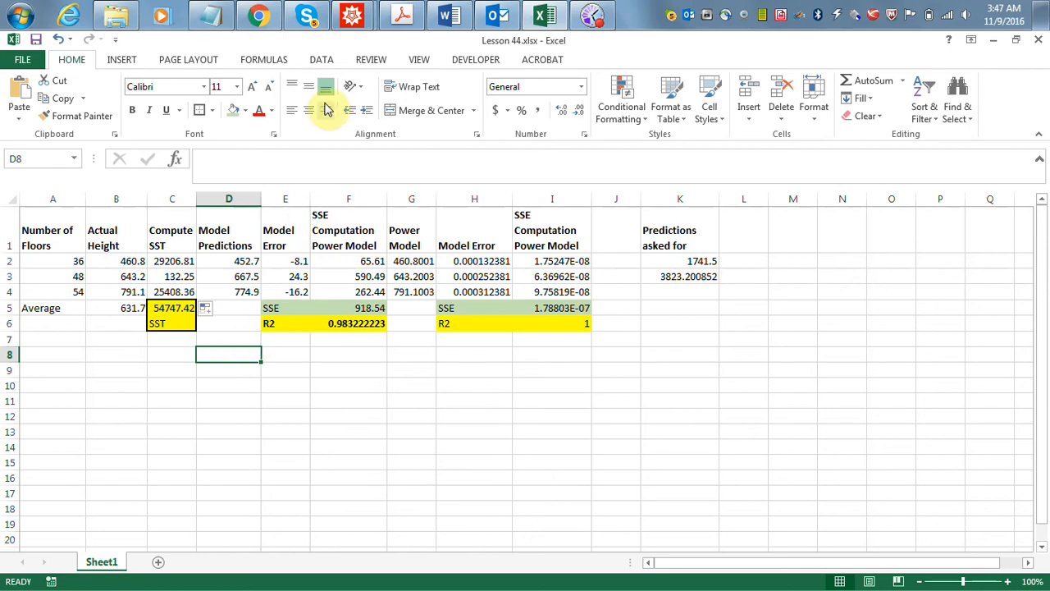
# - Switch to the Untitled-1 notebook in Wolfram Mathematica and maximize its window
pyautogui.click(347, 25)
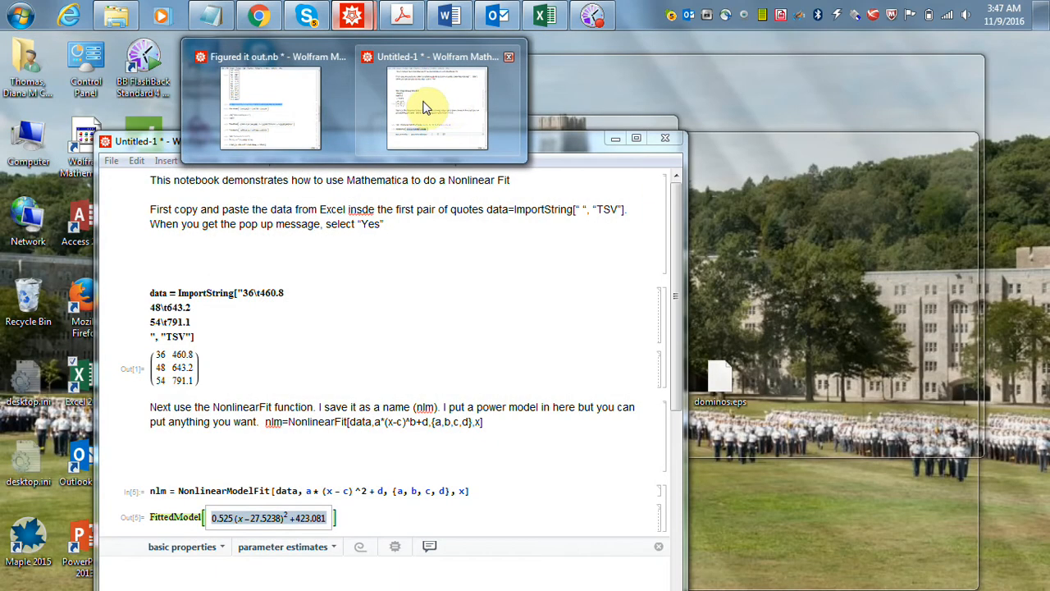
pyautogui.click(424, 108)
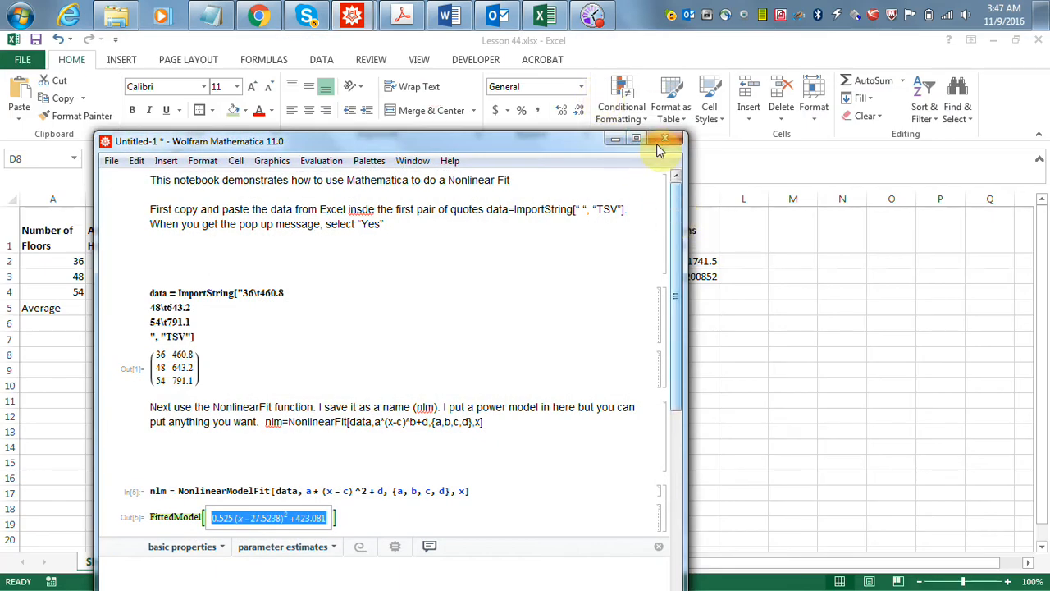
pyautogui.click(636, 139)
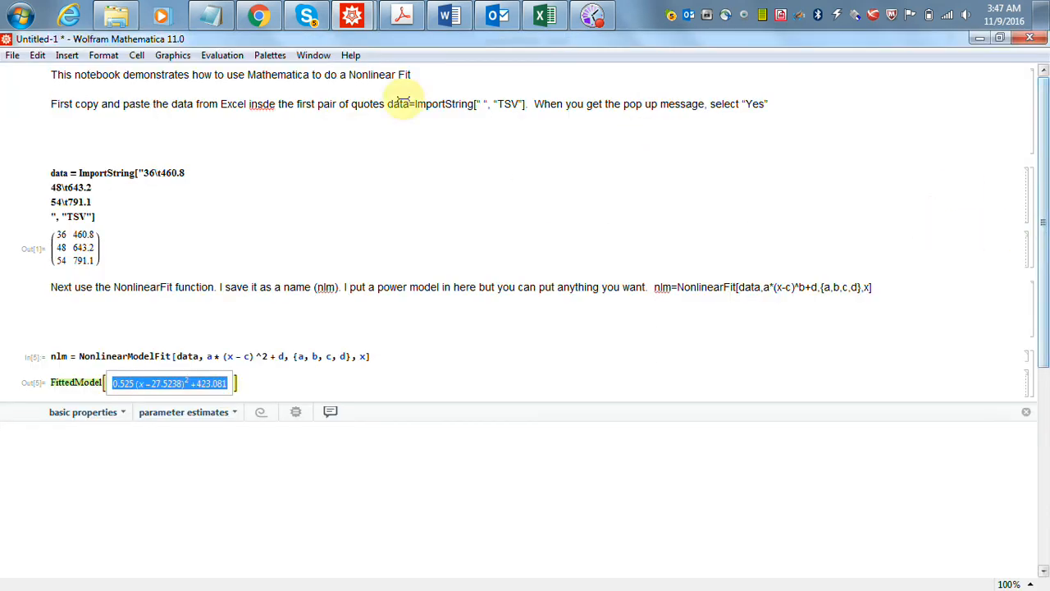
# - Start saving the notebook under a new name and choose the Mathematica Files folder inside MA 103 2016 as its location
pyautogui.click(15, 56)
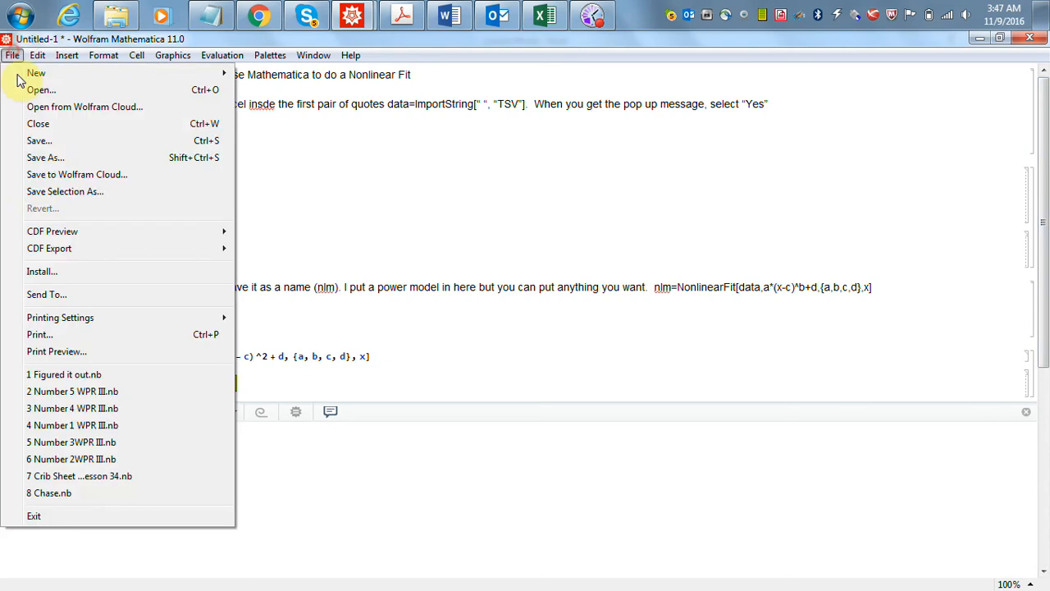
pyautogui.click(30, 156)
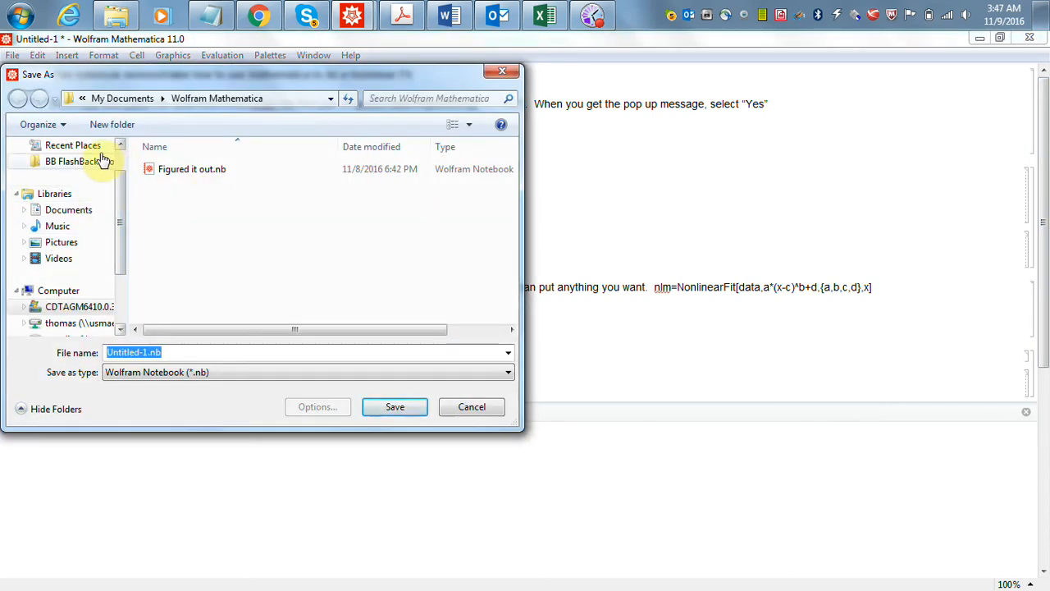
pyautogui.click(72, 147)
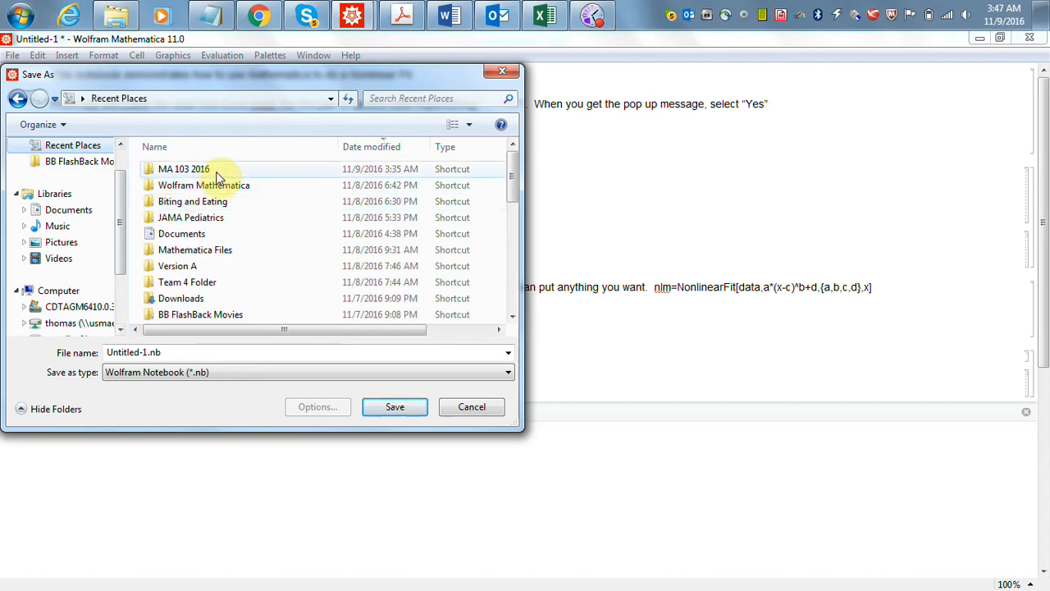
pyautogui.doubleClick(205, 170)
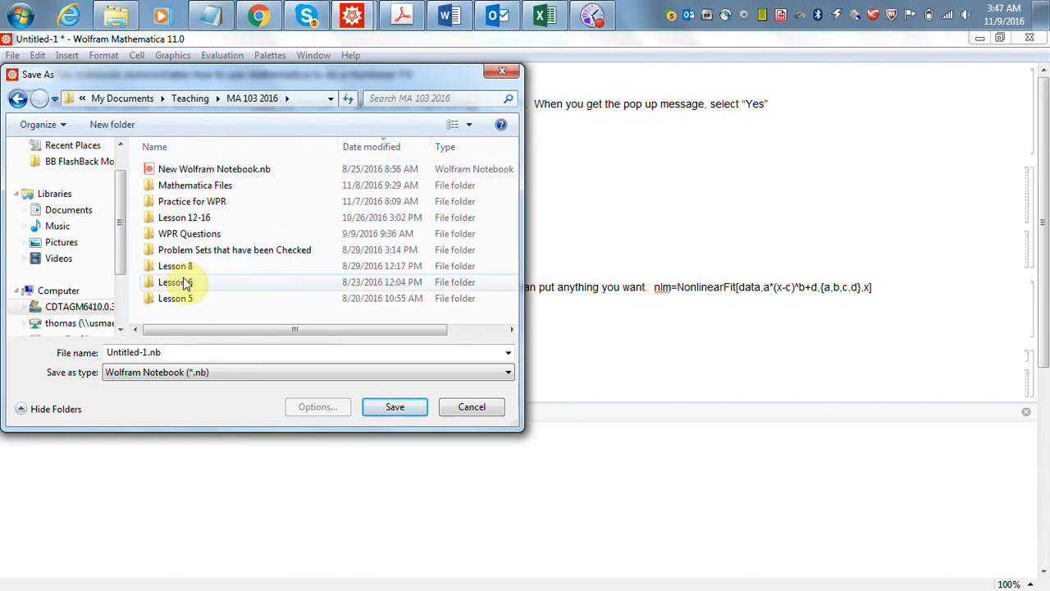
pyautogui.click(207, 353)
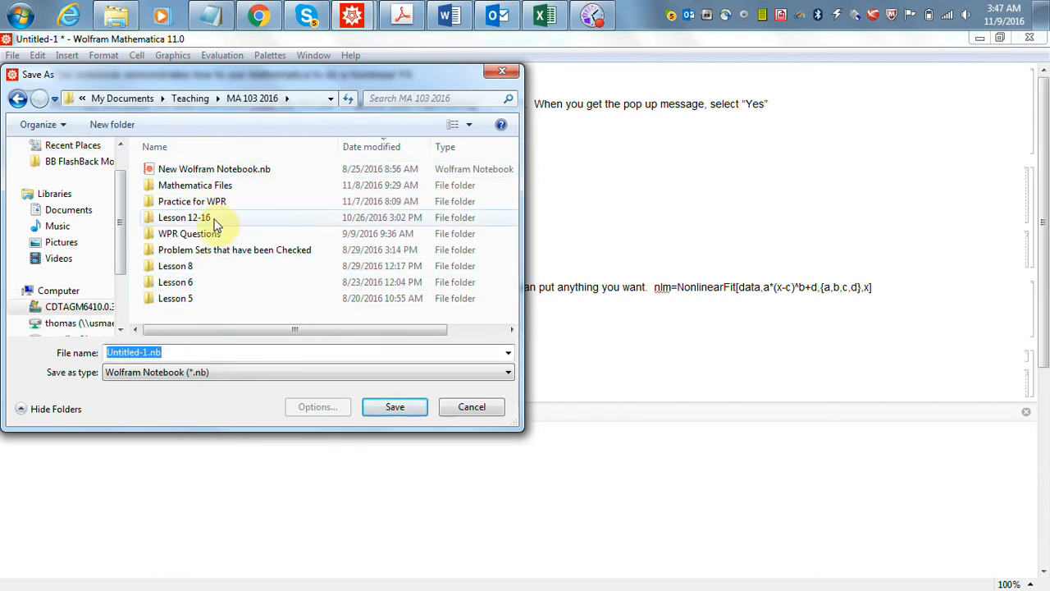
pyautogui.doubleClick(211, 186)
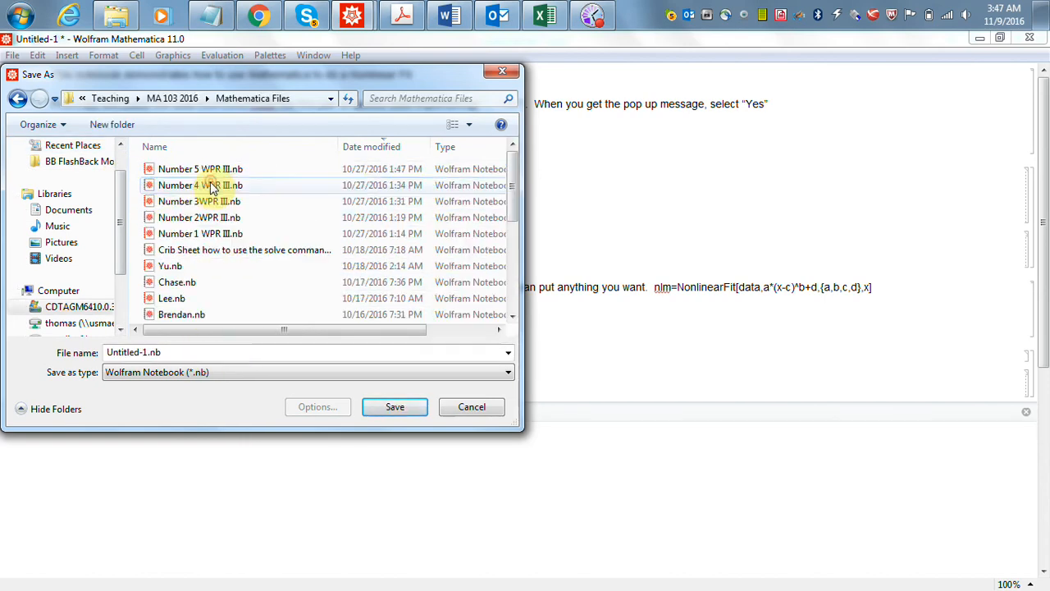
# - Name the notebook file Fitting Functions to Data and save it
pyautogui.click(182, 353)
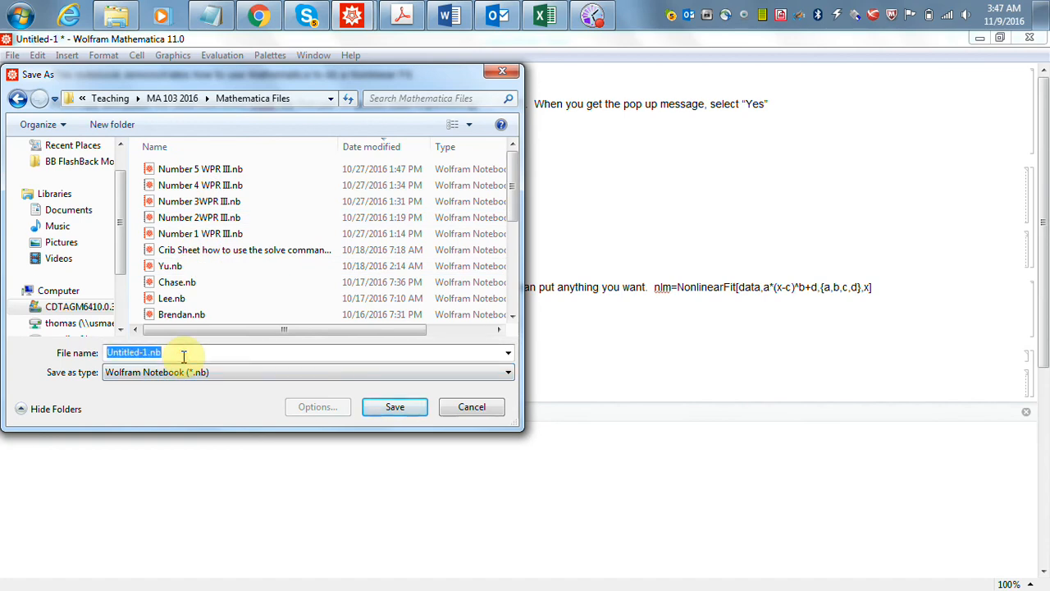
pyautogui.write('Non')
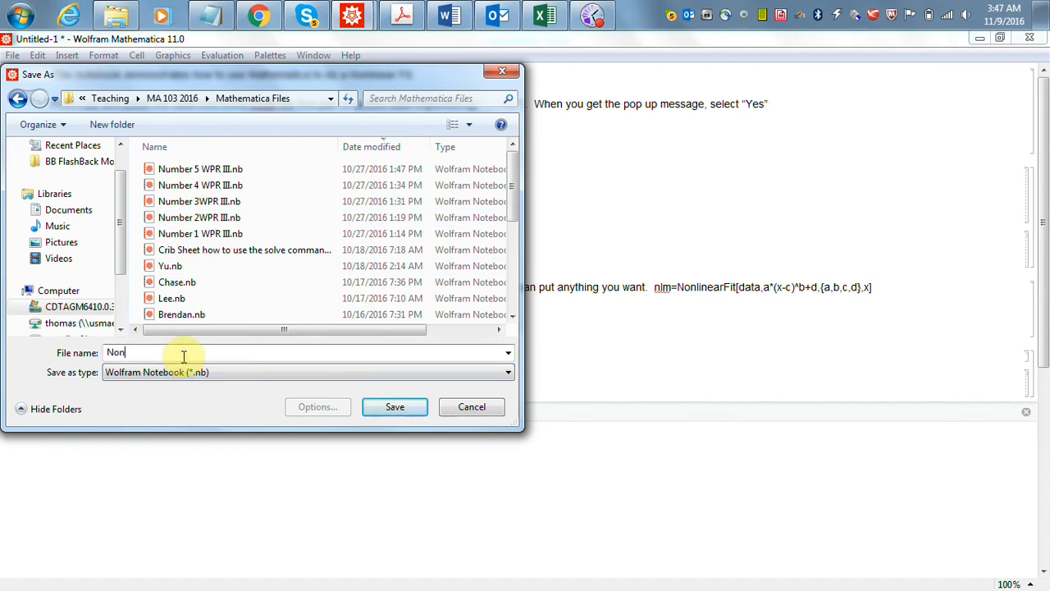
pyautogui.press('BackSpace')
pyautogui.press('BackSpace')
pyautogui.press('BackSpace')
pyautogui.write('Fitting ')
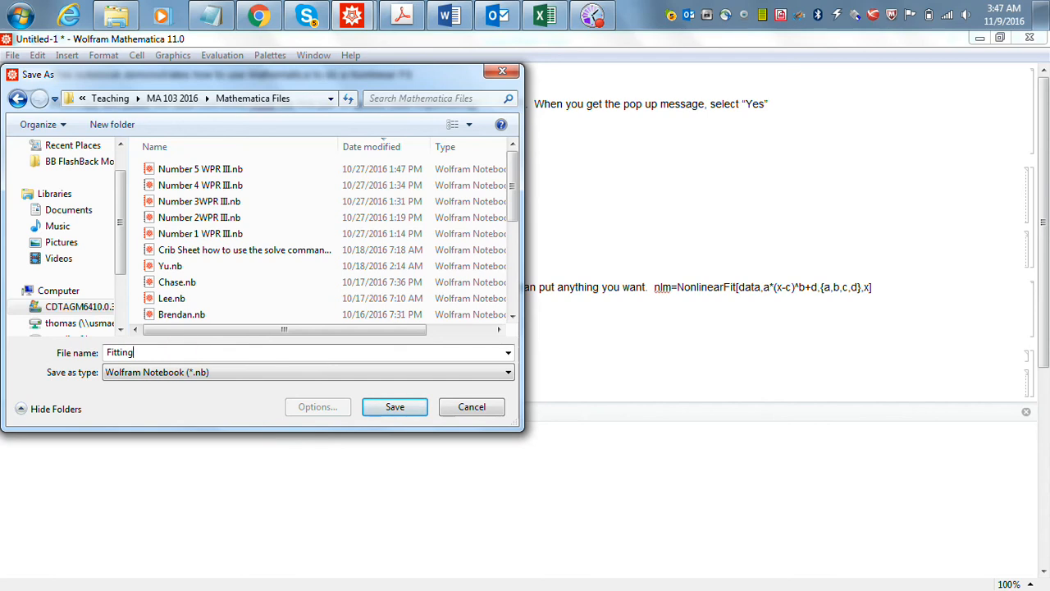
pyautogui.write('other Fu')
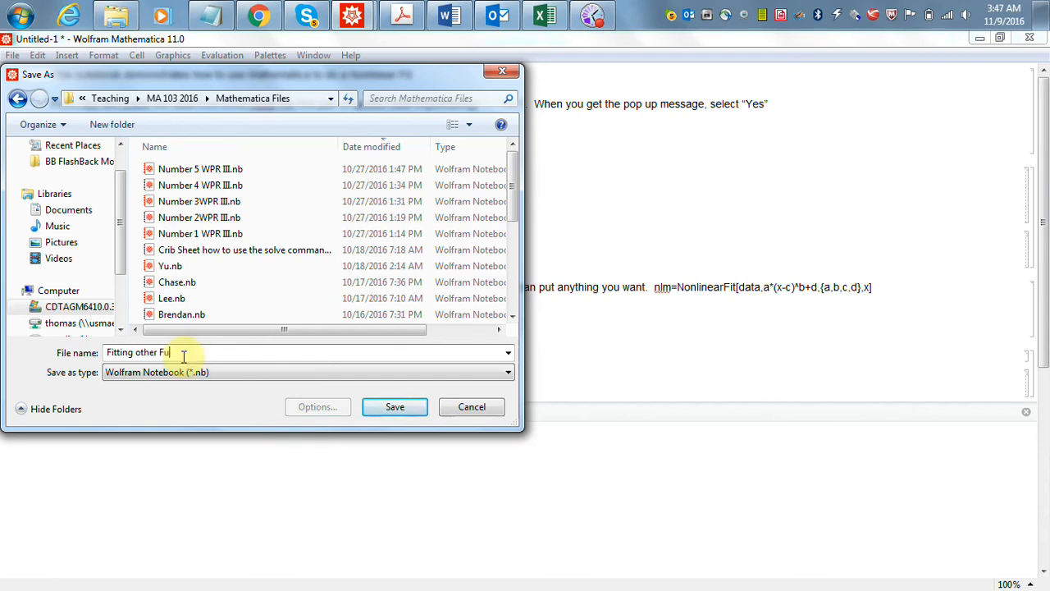
pyautogui.write('nctions to')
pyautogui.press('BackSpace')
pyautogui.press('BackSpace')
pyautogui.press('BackSpace')
pyautogui.press('BackSpace')
pyautogui.press('BackSpace')
pyautogui.press('BackSpace')
pyautogui.press('BackSpace')
pyautogui.press('BackSpace')
pyautogui.press('BackSpace')
pyautogui.press('BackSpace')
pyautogui.press('BackSpace')
pyautogui.press('BackSpace')
pyautogui.press('BackSpace')
pyautogui.press('BackSpace')
pyautogui.press('BackSpace')
pyautogui.press('BackSpace')
pyautogui.press('BackSpace')
pyautogui.press('BackSpace')
pyautogui.write('Functio')
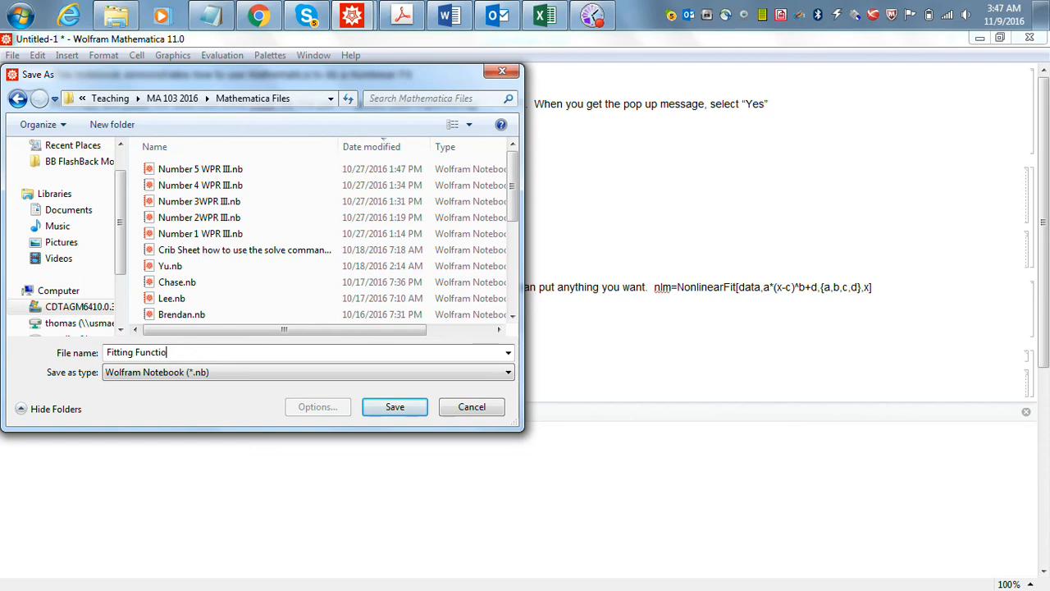
pyautogui.write('ns to Data')
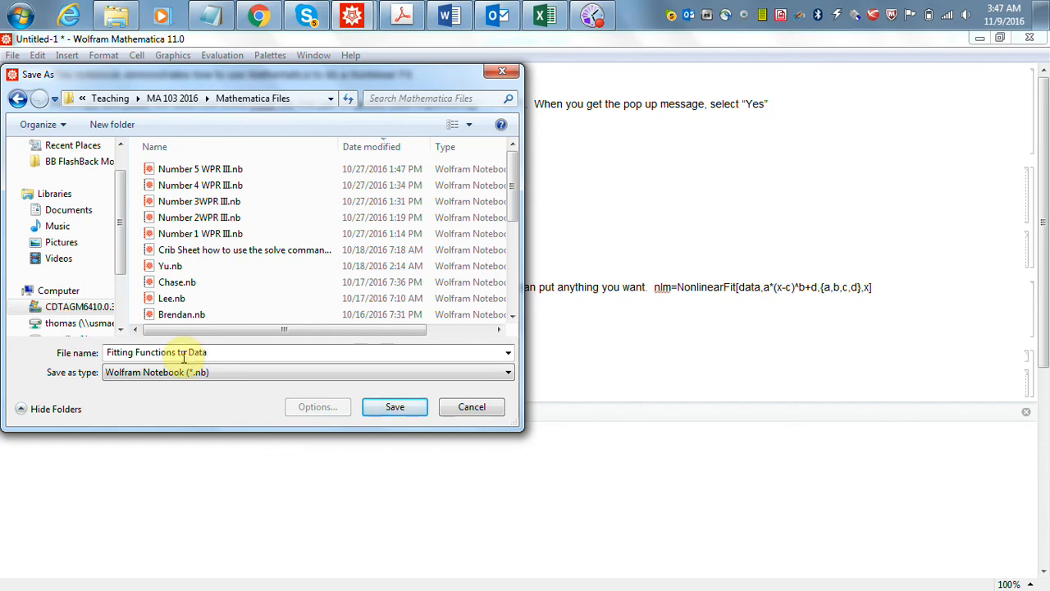
pyautogui.click(380, 413)
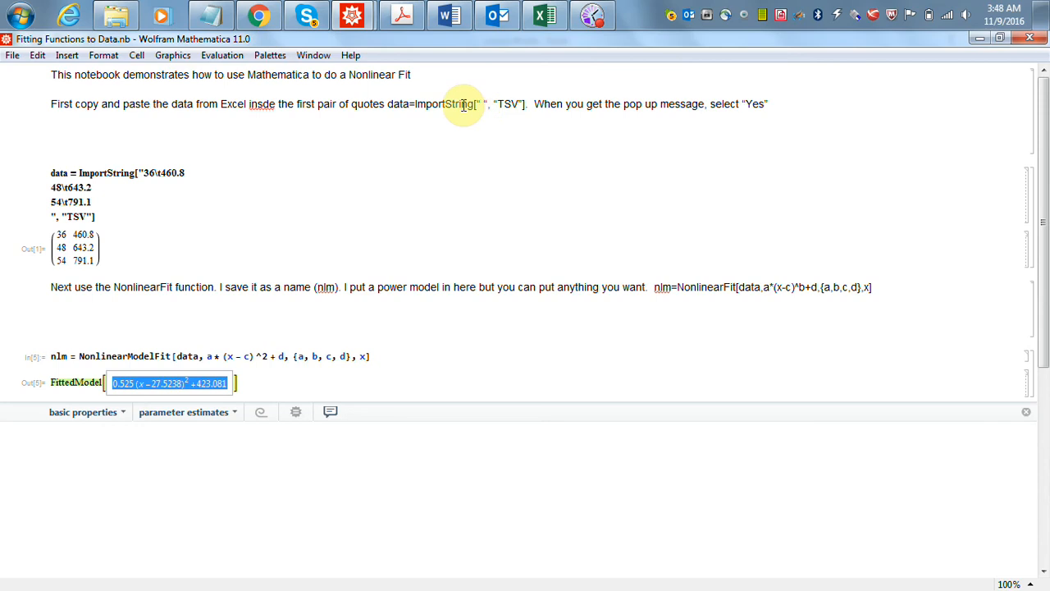
# - Replace the data cell's filled ImportString expression with the empty ImportString[" ", "TSV"] template copied from the instruction text
pyautogui.moveTo(416, 103); pyautogui.dragTo(520, 115)
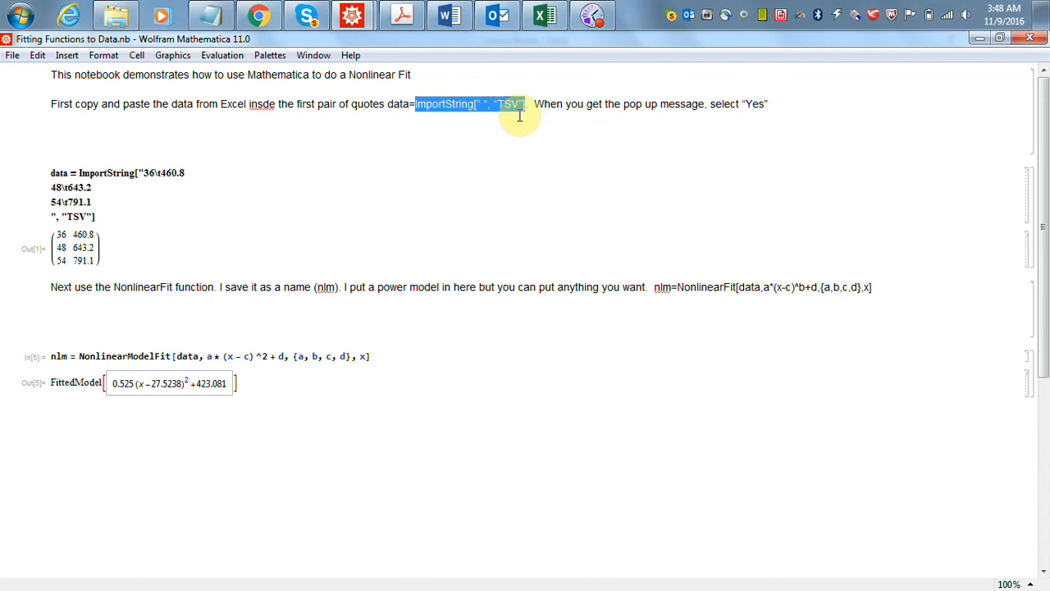
pyautogui.click(123, 205)
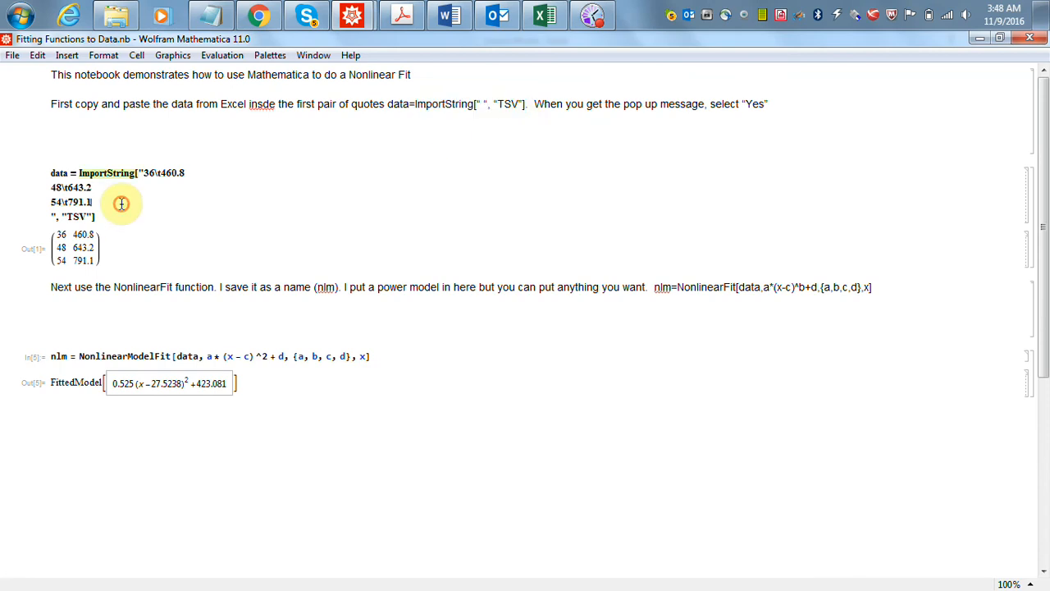
pyautogui.moveTo(101, 213)
pyautogui.mouseDown()
pyautogui.moveTo(71, 171)
pyautogui.moveTo(90, 175)
pyautogui.moveTo(94, 216)
pyautogui.mouseUp()
pyautogui.click(79, 173)
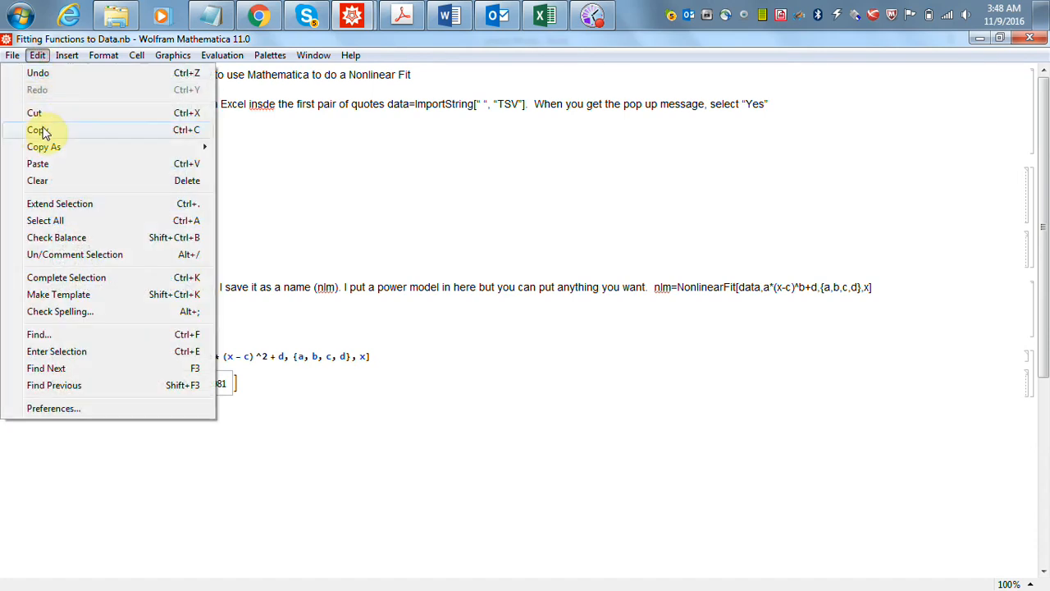
pyautogui.click(37, 163)
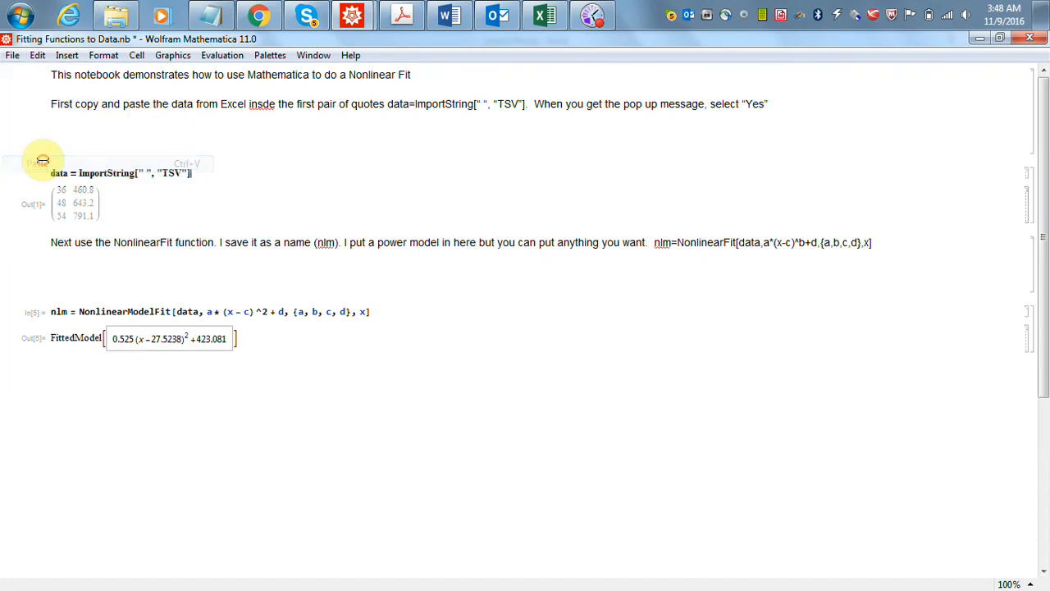
# - Place the insertion point between the first pair of quotes, switch to the Excel workbook and copy the floors and heights in A2:B4
pyautogui.click(144, 174)
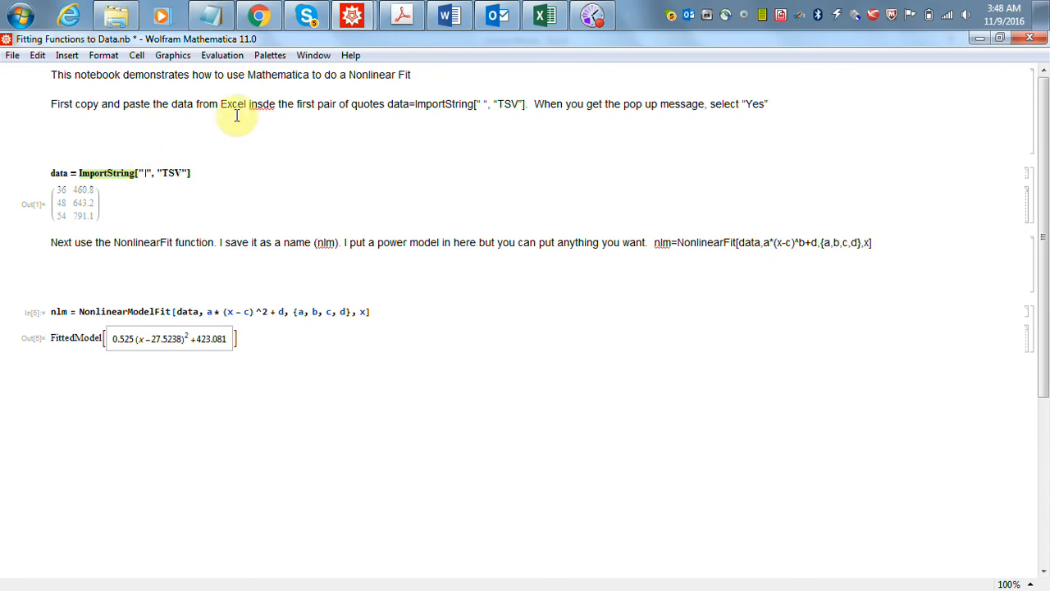
pyautogui.click(544, 16)
pyautogui.moveTo(132, 292); pyautogui.dragTo(35, 269)
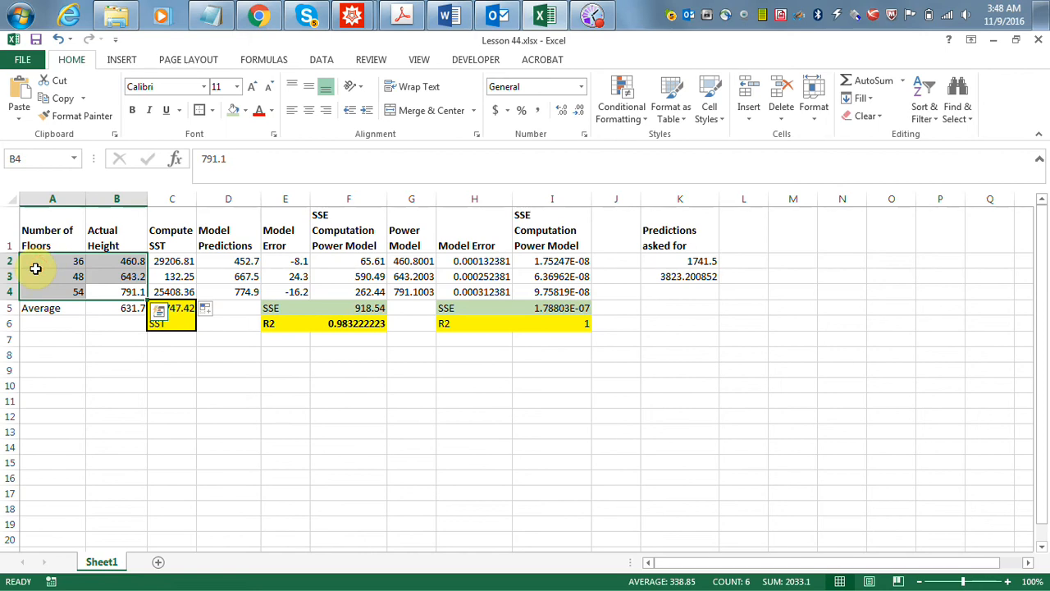
pyautogui.hotkey('ctrl', 'c')
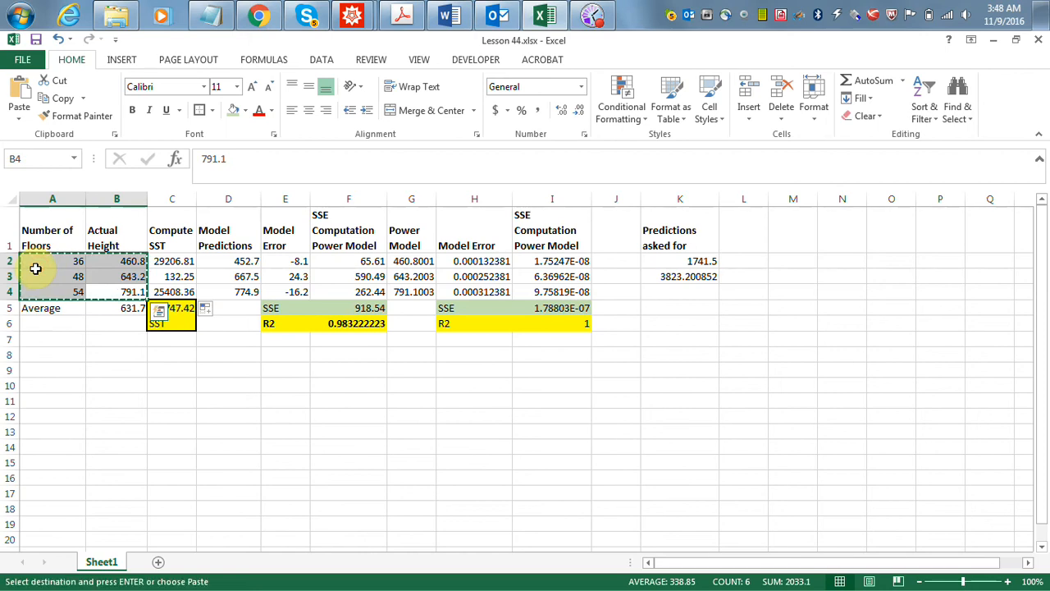
pyautogui.click(116, 238)
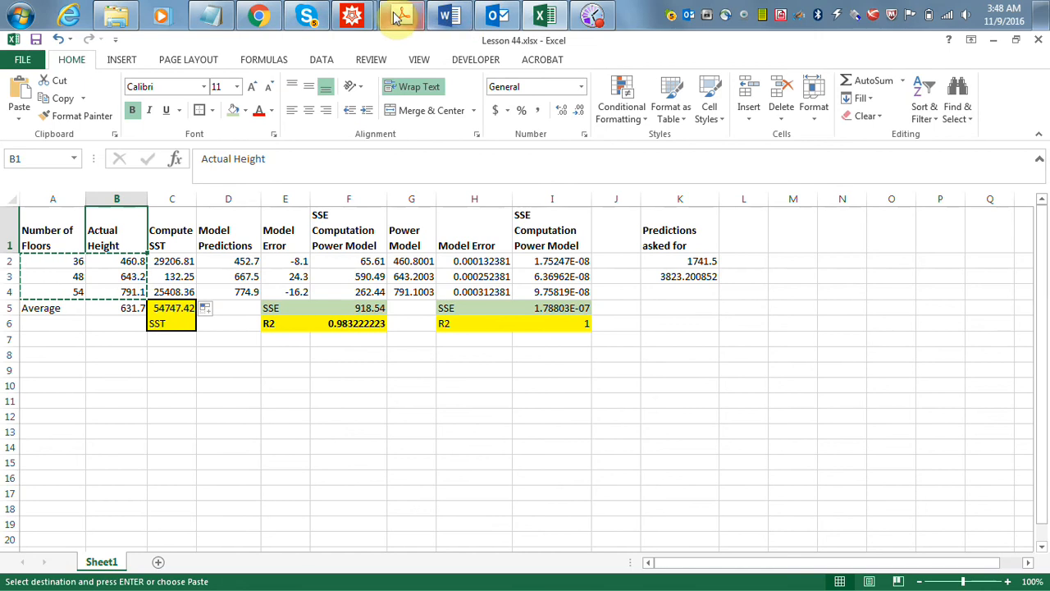
# - Return to the Fitting Functions to Data notebook in Mathematica, paste the copied data into the string with escaping accepted, and evaluate the data cell
pyautogui.moveTo(353, 18)
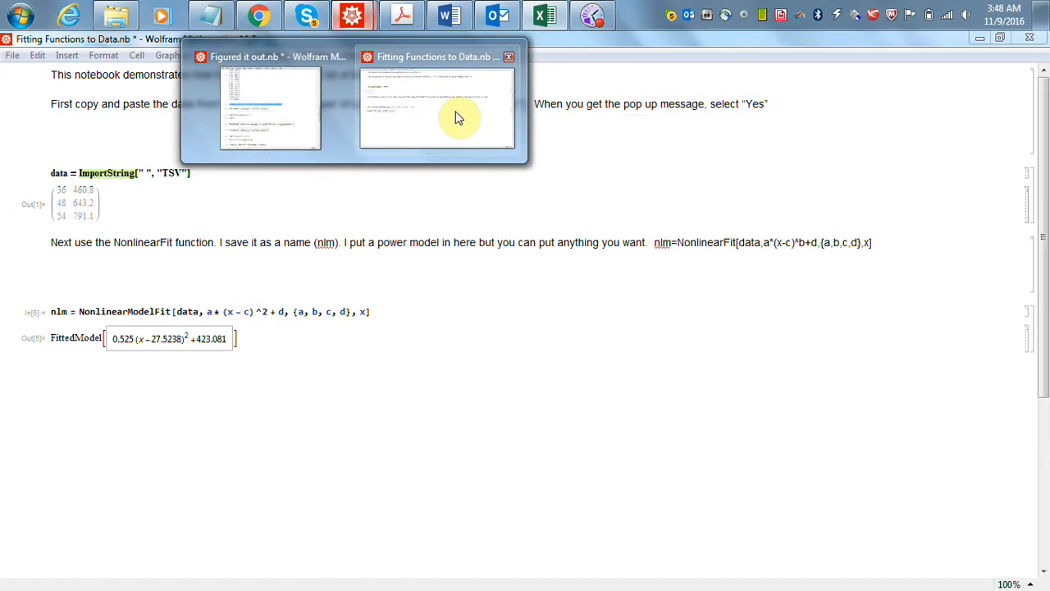
pyautogui.click(458, 117)
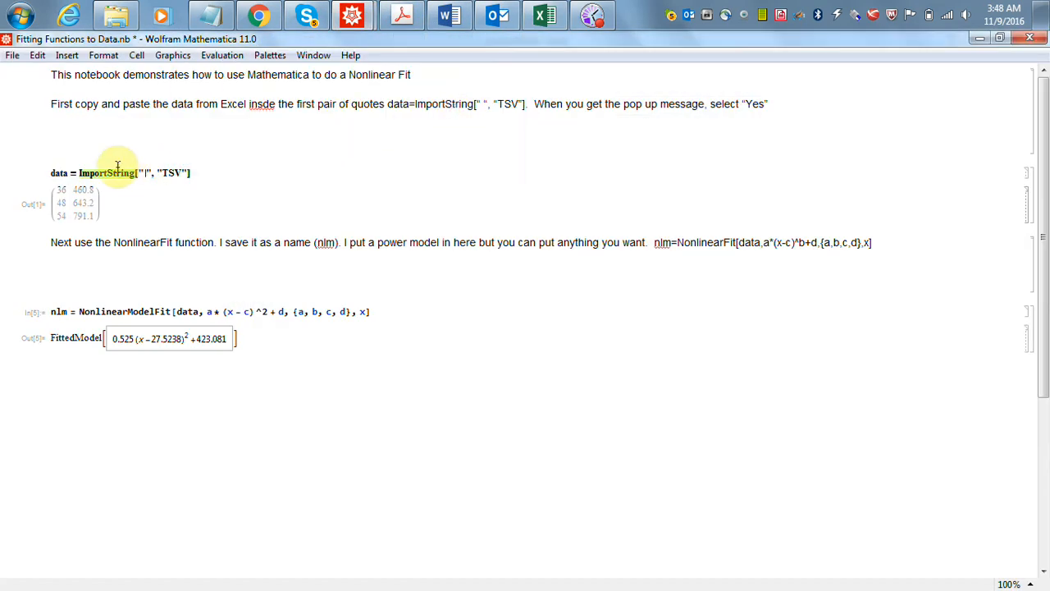
pyautogui.click(37, 56)
pyautogui.click(38, 164)
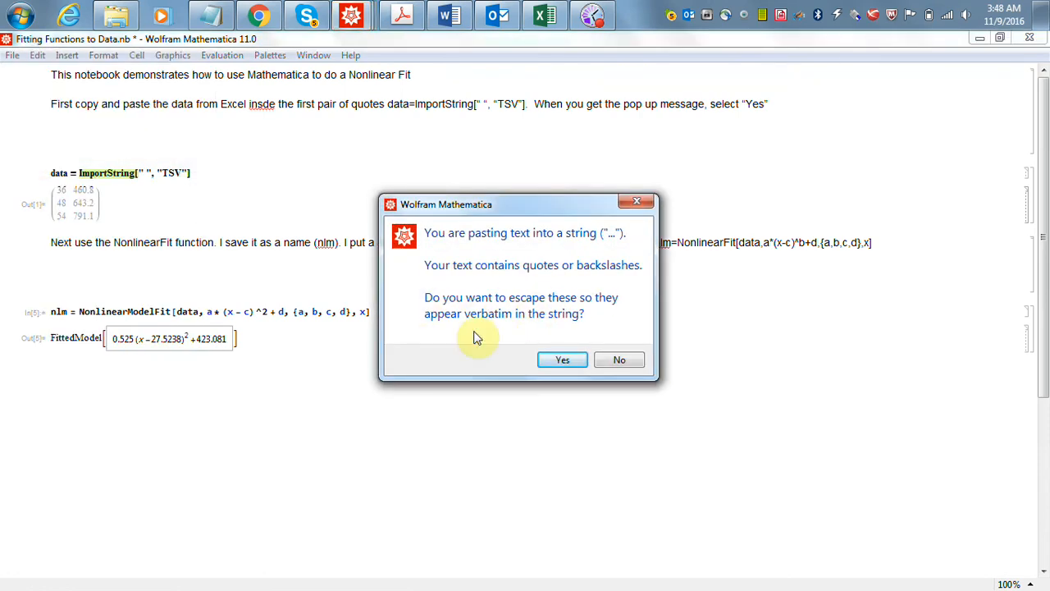
pyautogui.click(568, 362)
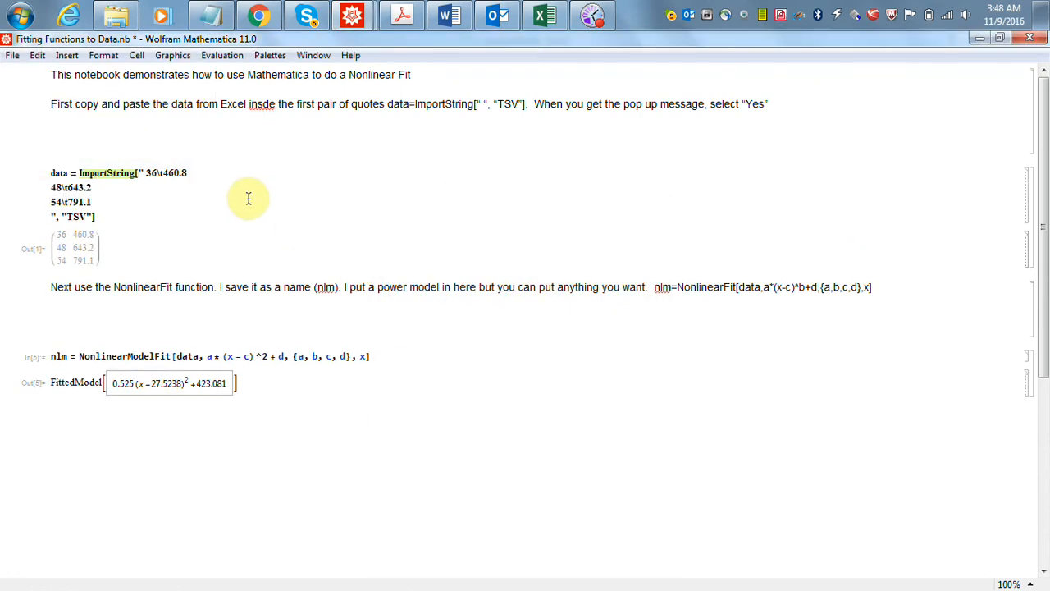
pyautogui.click(137, 214)
pyautogui.hotkey('shift', 'Return')
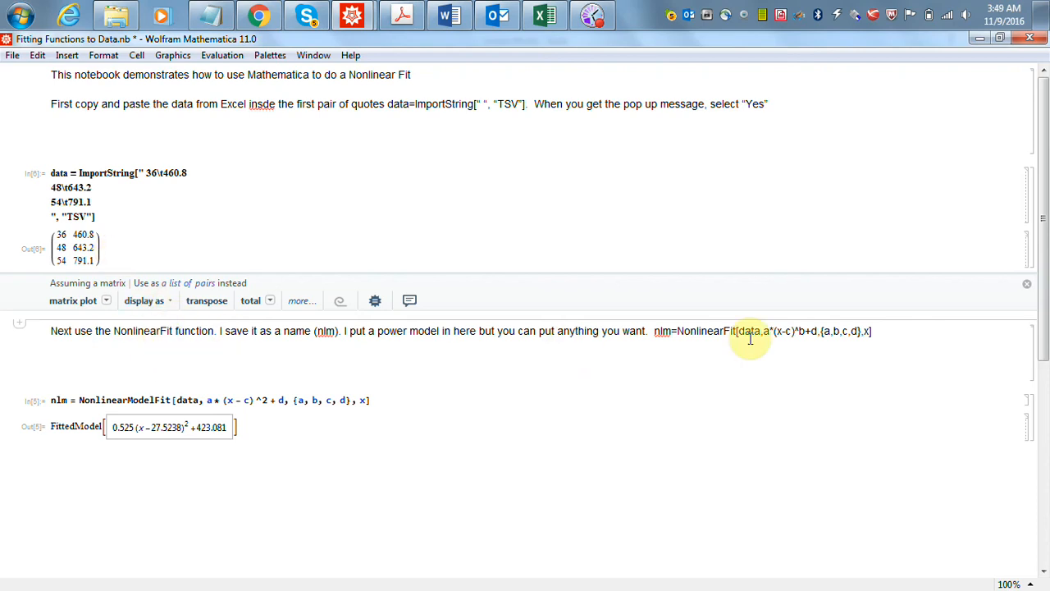
# - Correct the function name to NonlinearModelFit in both places in the second instruction text
pyautogui.click(723, 332)
pyautogui.write('Mo')
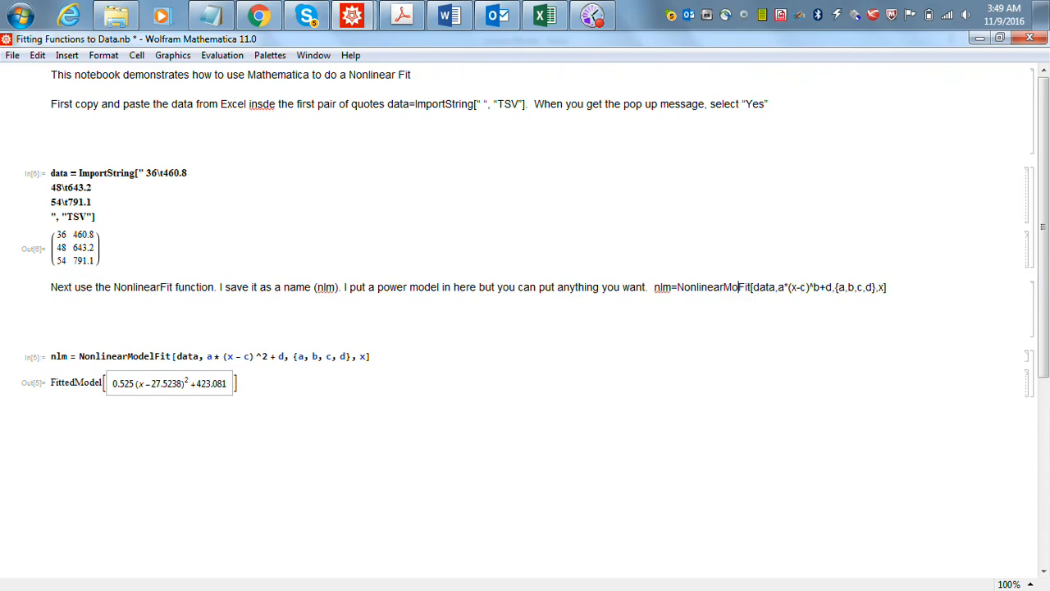
pyautogui.write('del')
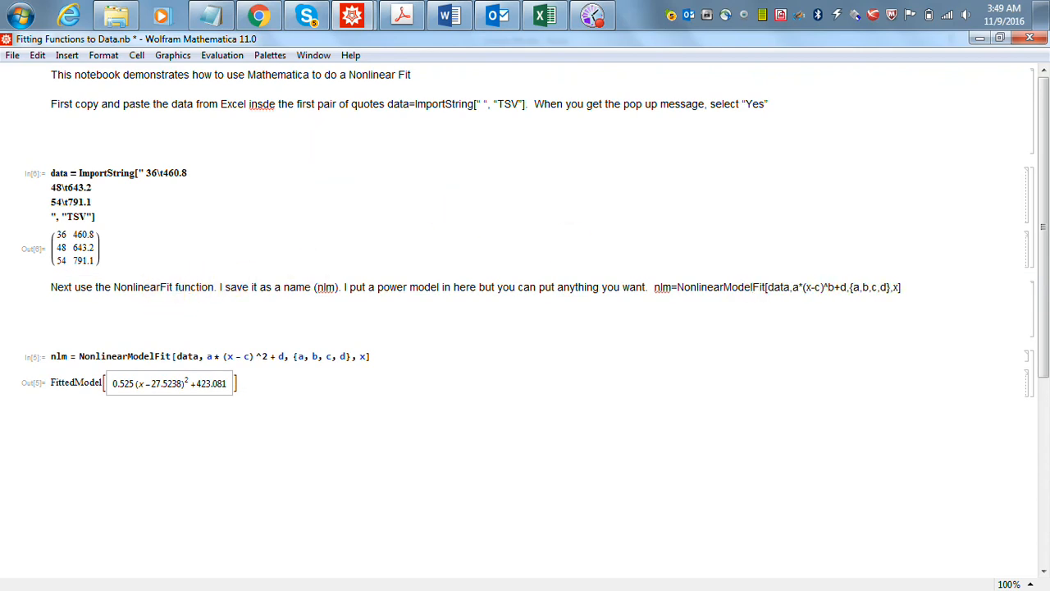
pyautogui.write('Model')
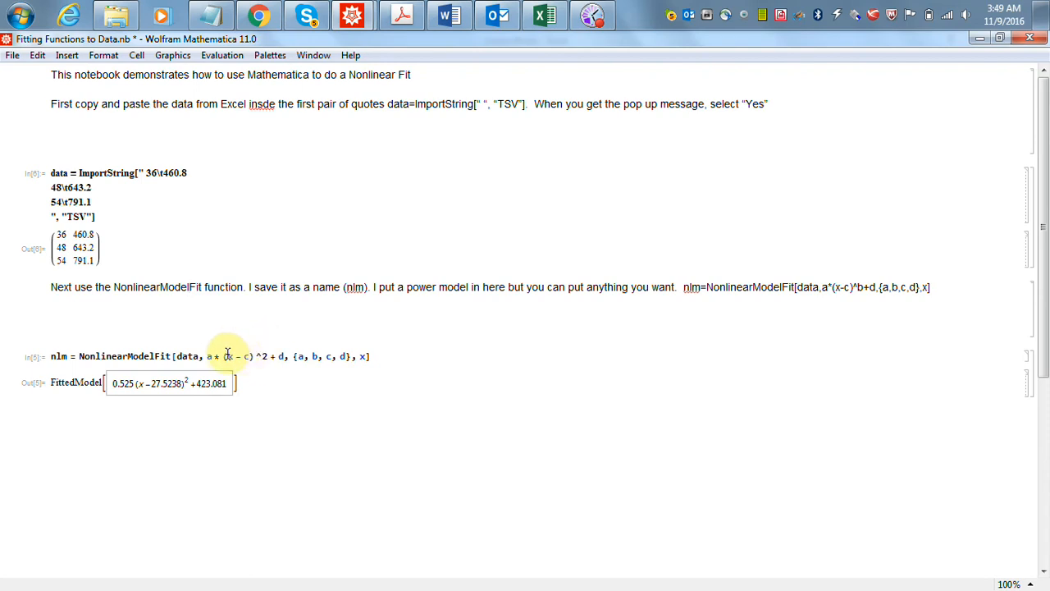
# - Replace (x-c)^2 with x in the nlm input so that the model expression is a*x+d
pyautogui.moveTo(223, 355); pyautogui.dragTo(276, 355)
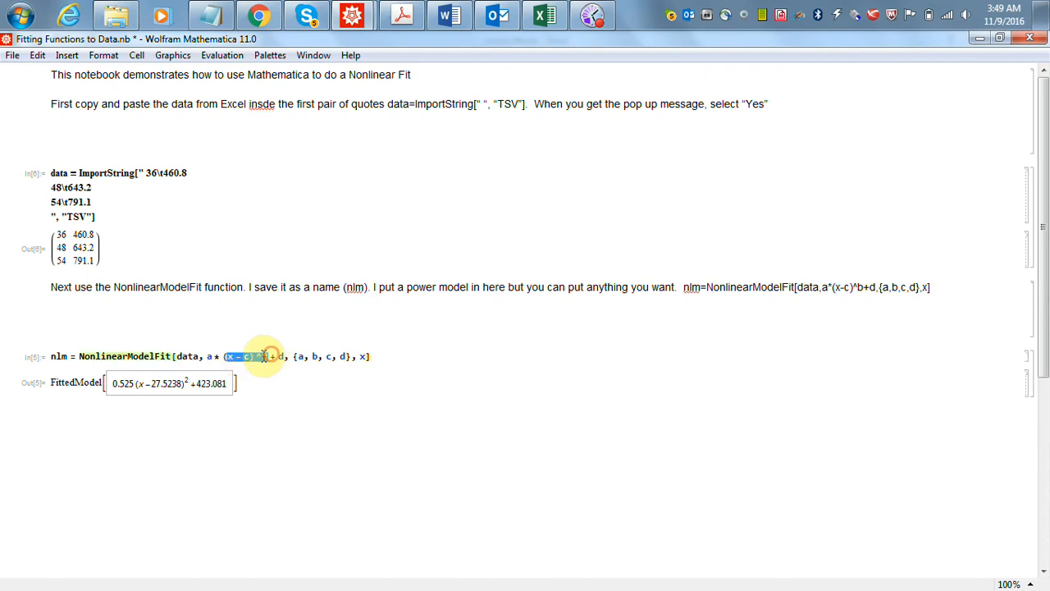
pyautogui.press('BackSpace')
pyautogui.press('BackSpace')
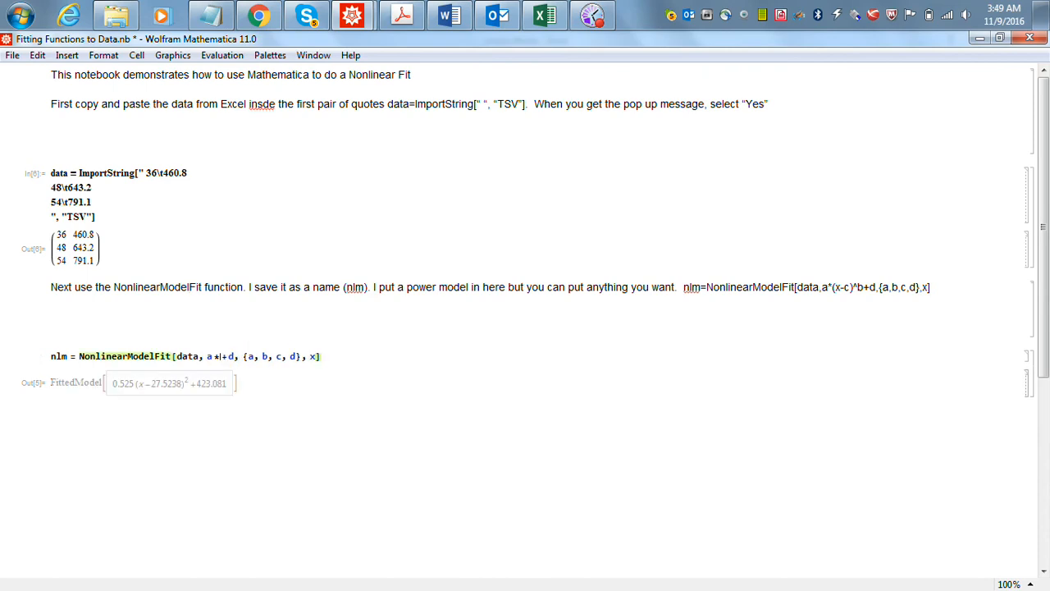
pyautogui.write('x')
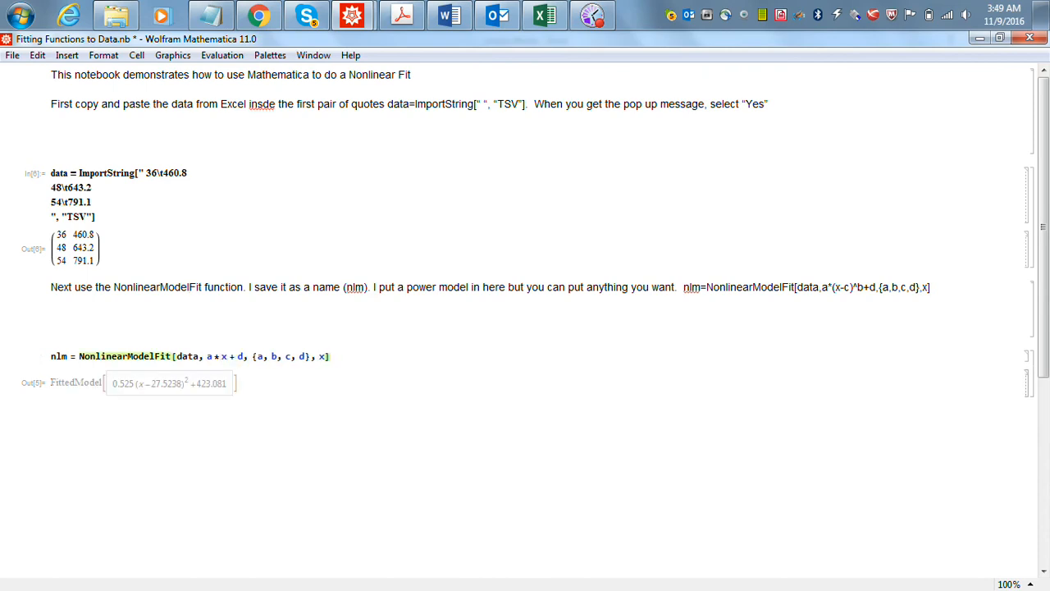
# - Reduce the parameter list in the nlm input to {a, d} and evaluate the linear fit
pyautogui.click(298, 356)
pyautogui.press('BackSpace')
pyautogui.press('BackSpace')
pyautogui.press('BackSpace')
pyautogui.press('BackSpace')
pyautogui.press('BackSpace')
pyautogui.write(',')
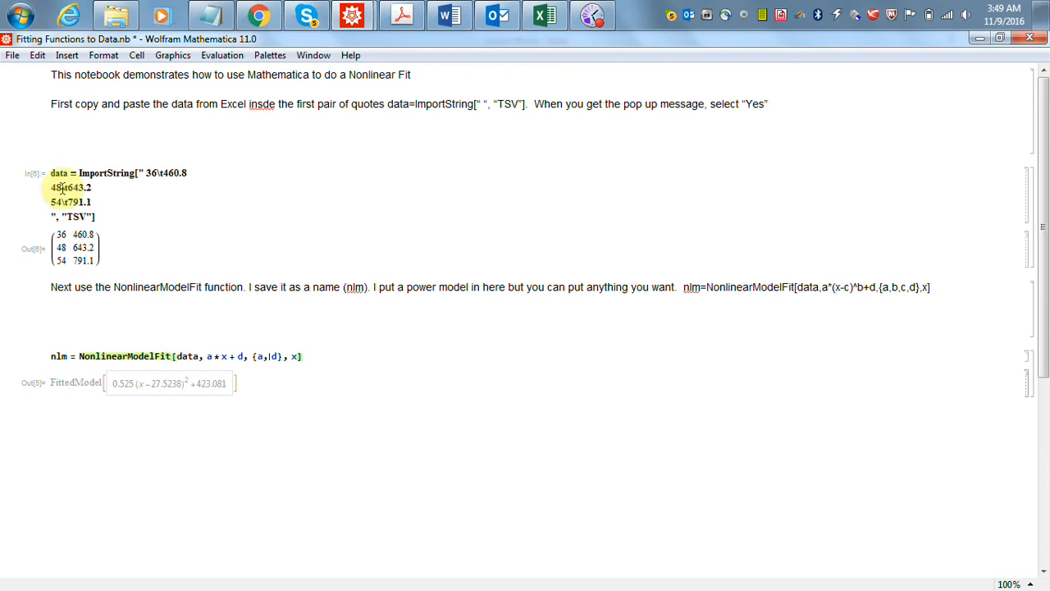
pyautogui.click(269, 356)
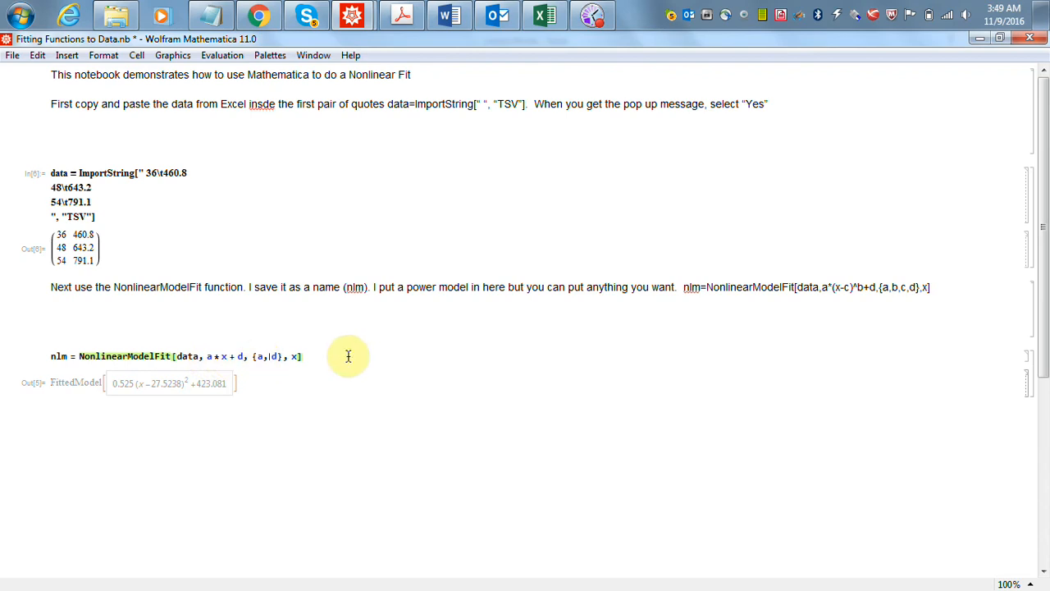
pyautogui.press('Delete')
pyautogui.write('d')
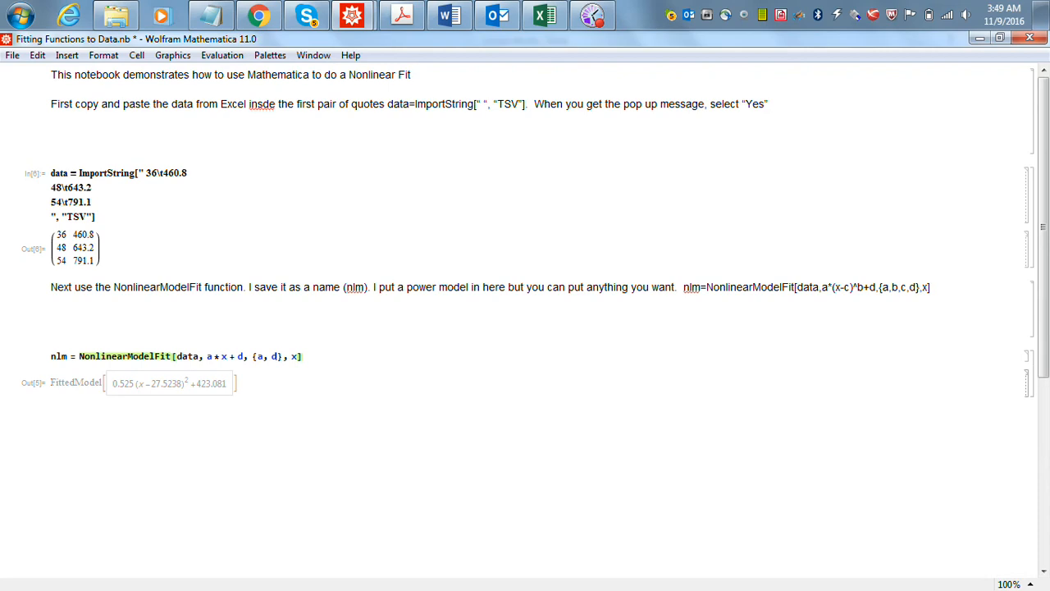
pyautogui.click(381, 356)
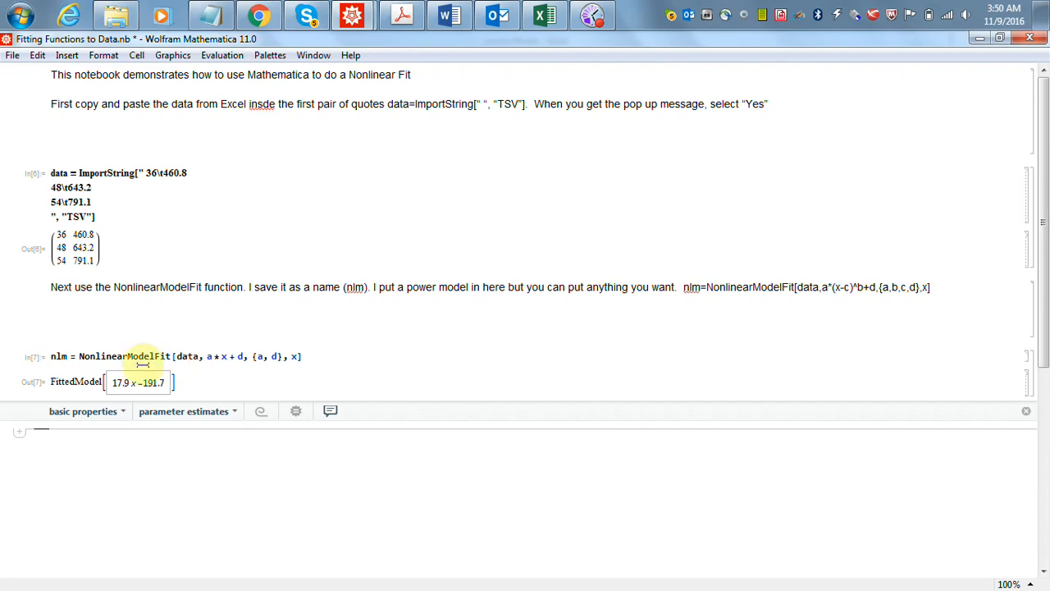
# - Copy the fitted linear expression from the Mathematica output and paste it over the formula in cell D2 of the Excel sheet
pyautogui.moveTo(113, 383); pyautogui.dragTo(163, 382)
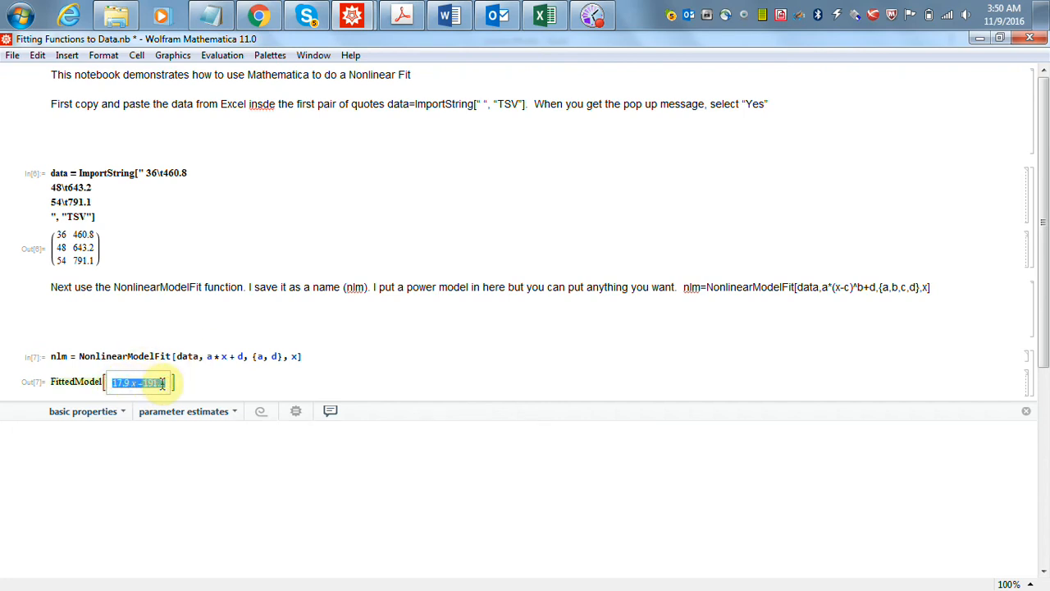
pyautogui.click(543, 15)
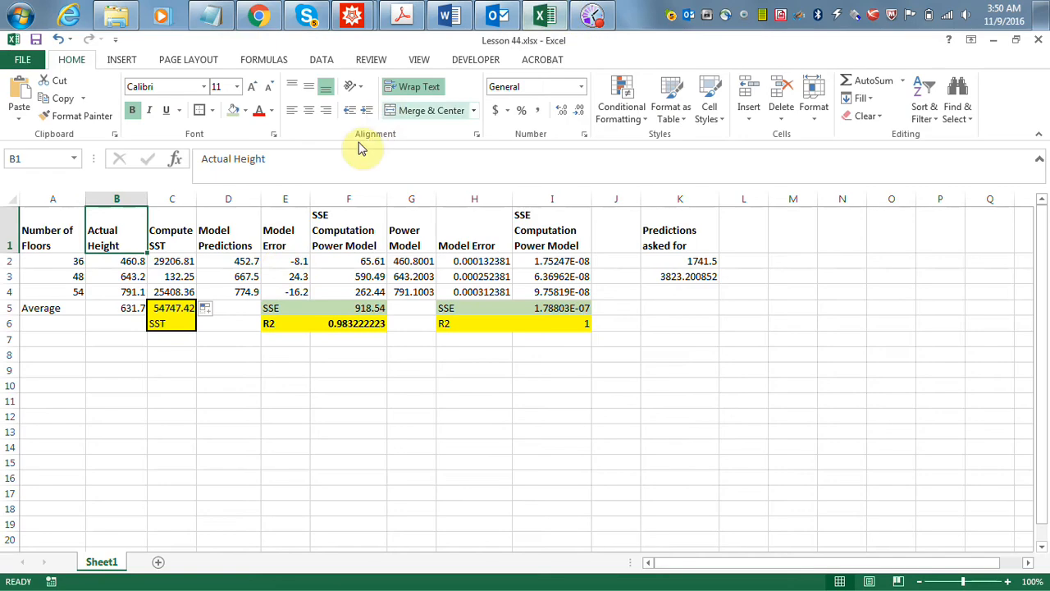
pyautogui.click(228, 259)
pyautogui.moveTo(286, 157); pyautogui.dragTo(176, 157)
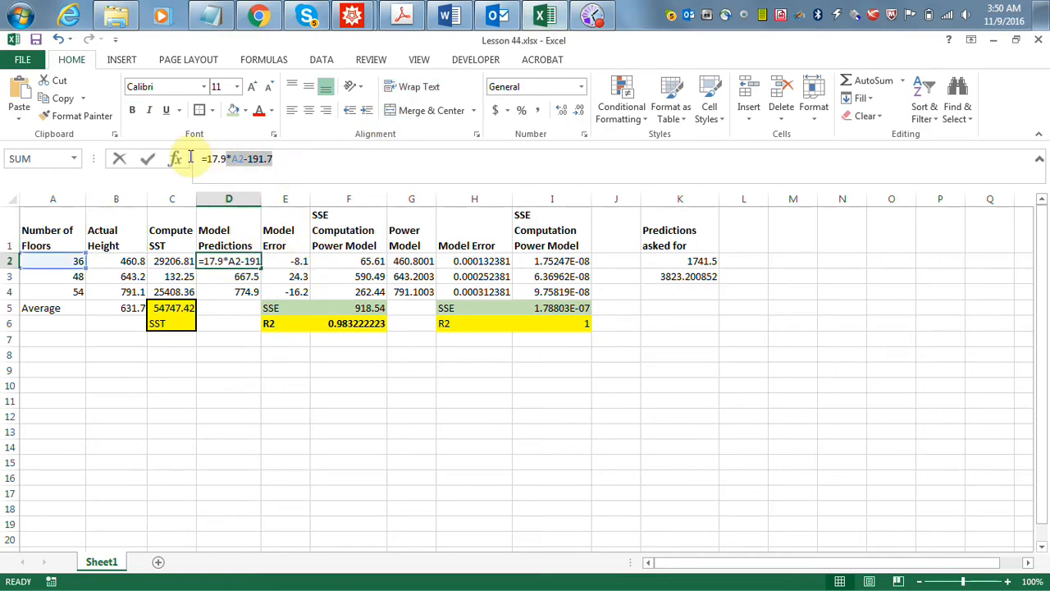
pyautogui.click(22, 97)
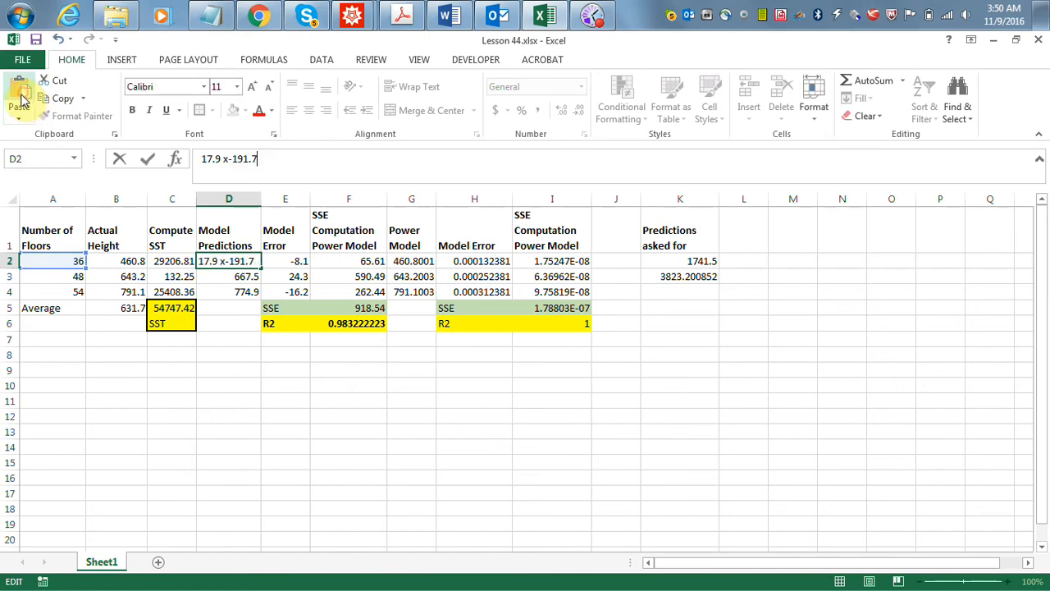
# - Rewrite the pasted expression in D2 as =17.9*A2-191.7 and fill the formula down through D4
pyautogui.click(201, 159)
pyautogui.write('=')
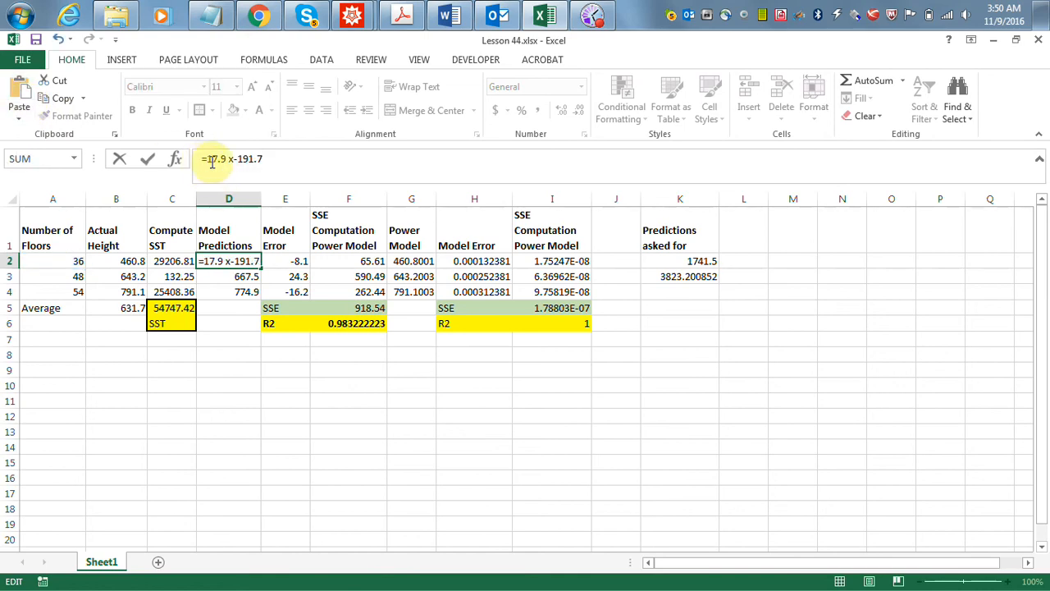
pyautogui.click(232, 160)
pyautogui.press('BackSpace')
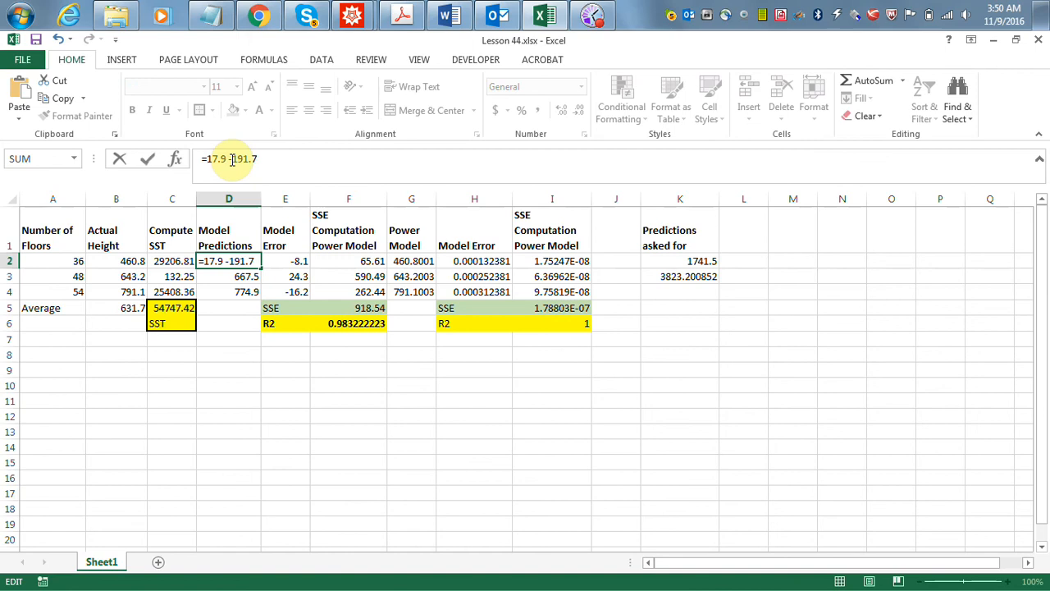
pyautogui.press('BackSpace')
pyautogui.write('*a2')
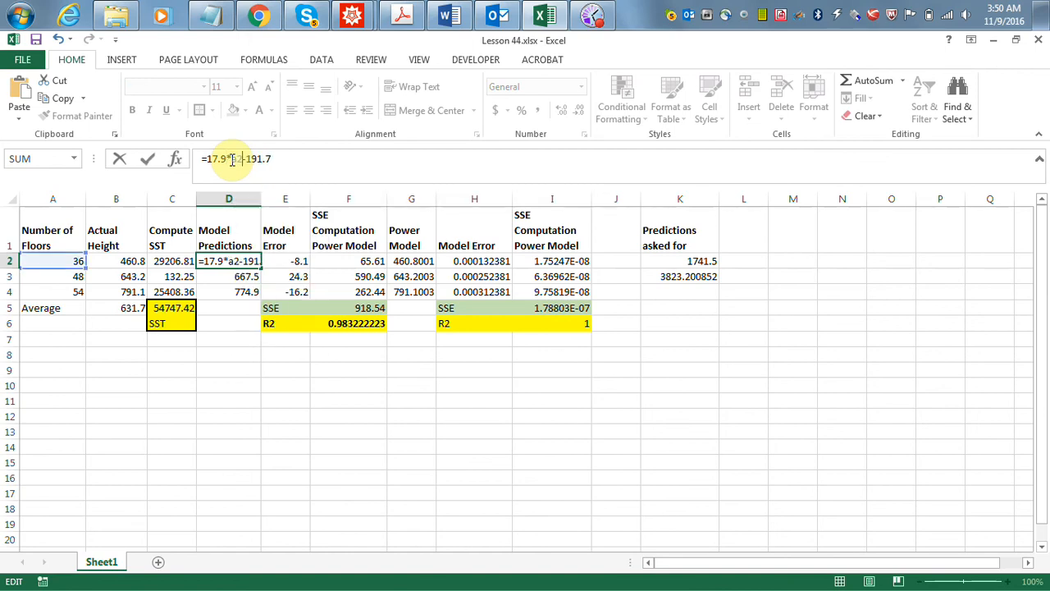
pyautogui.press('Return')
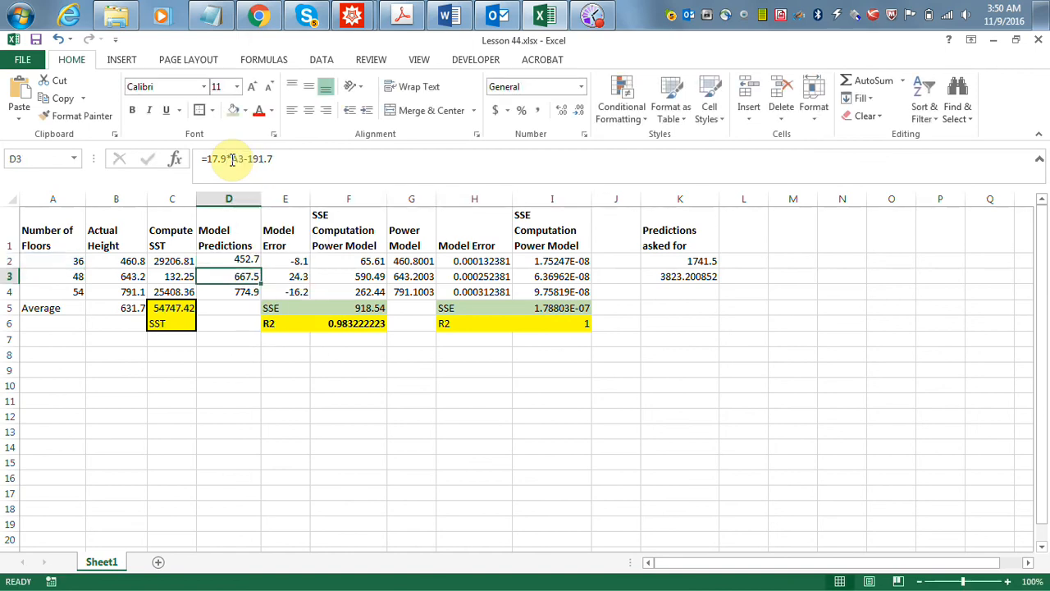
pyautogui.click(256, 261)
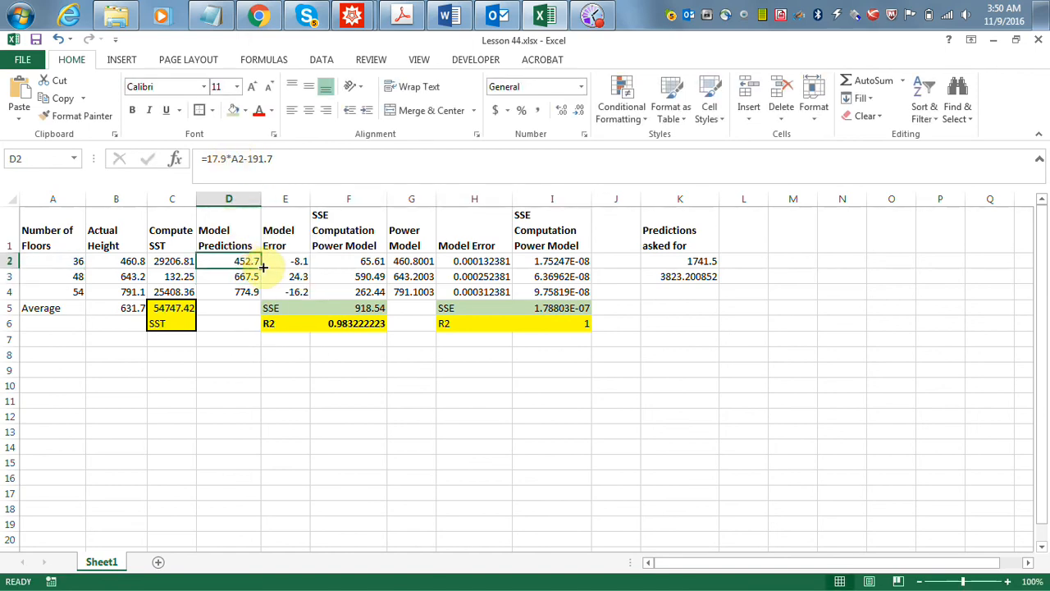
pyautogui.moveTo(259, 268); pyautogui.dragTo(259, 297)
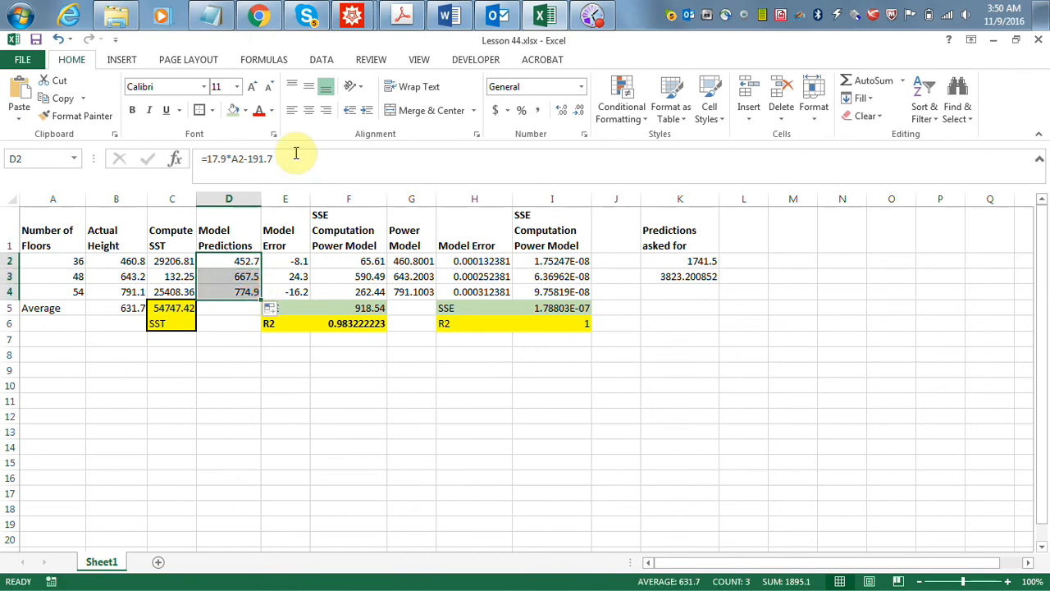
# - Switch to the WebAssign building height question in Chrome, shrink its window over the spreadsheet to view it, and minimize it again
pyautogui.click(259, 17)
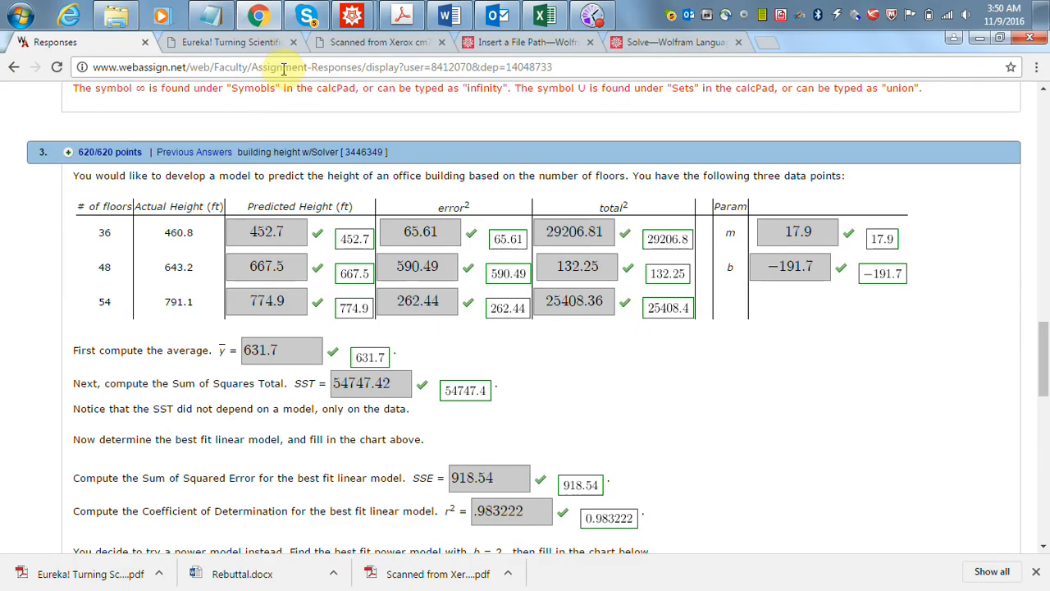
pyautogui.click(999, 38)
pyautogui.moveTo(537, 102); pyautogui.dragTo(685, 92)
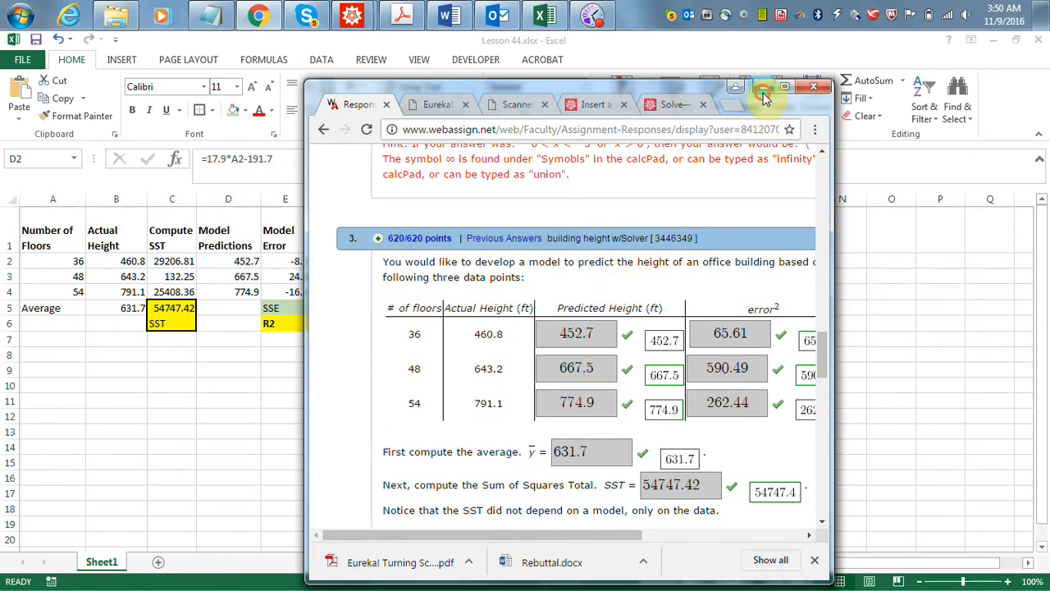
pyautogui.click(764, 86)
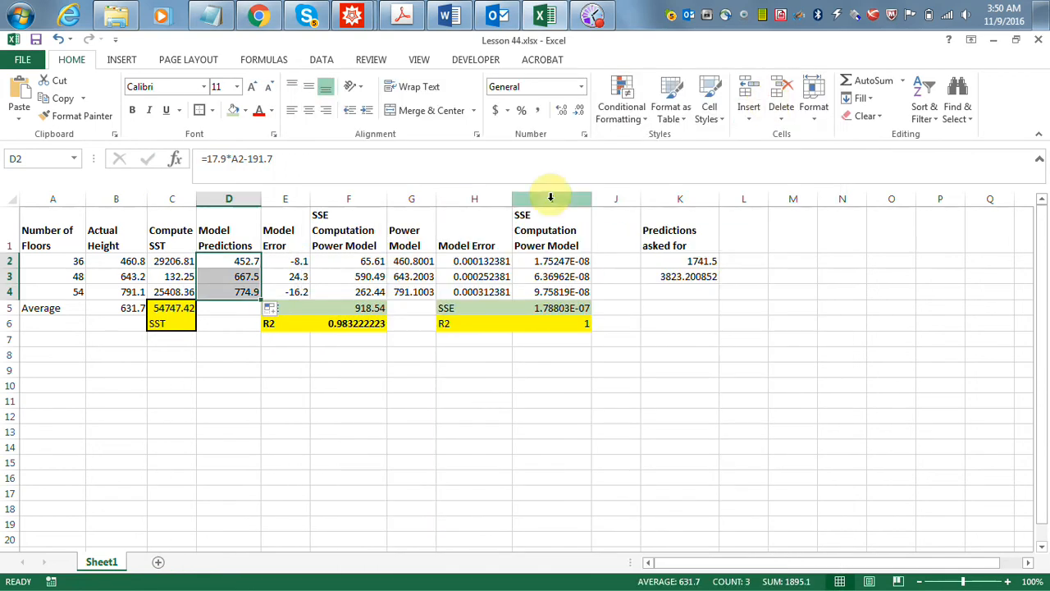
# - Examine the Model Error formulas in E2:E4 and the floor, height and prediction values in row 3 they relate to
pyautogui.click(292, 259)
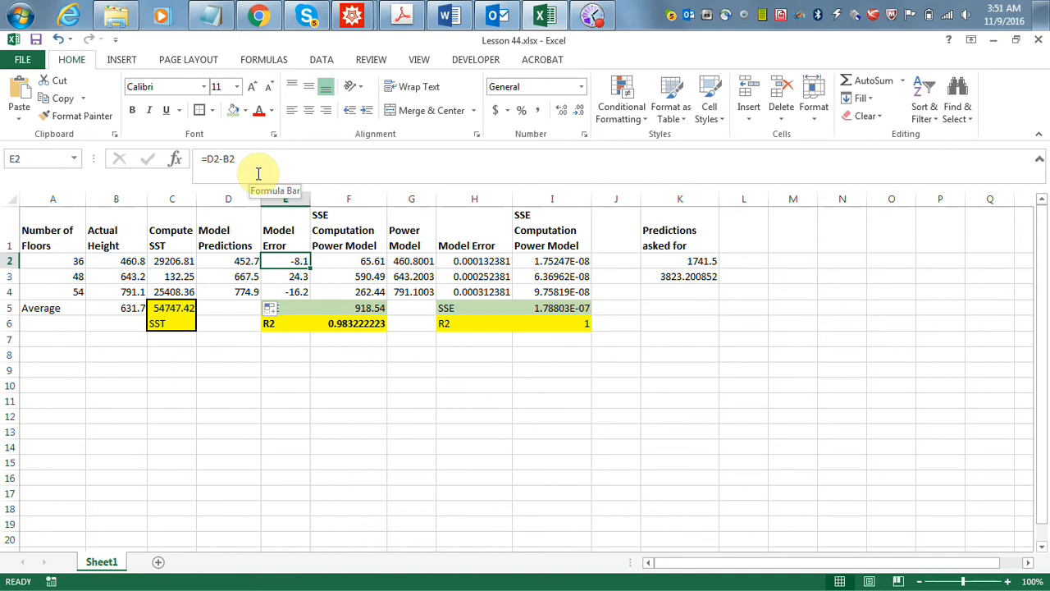
pyautogui.press('Down')
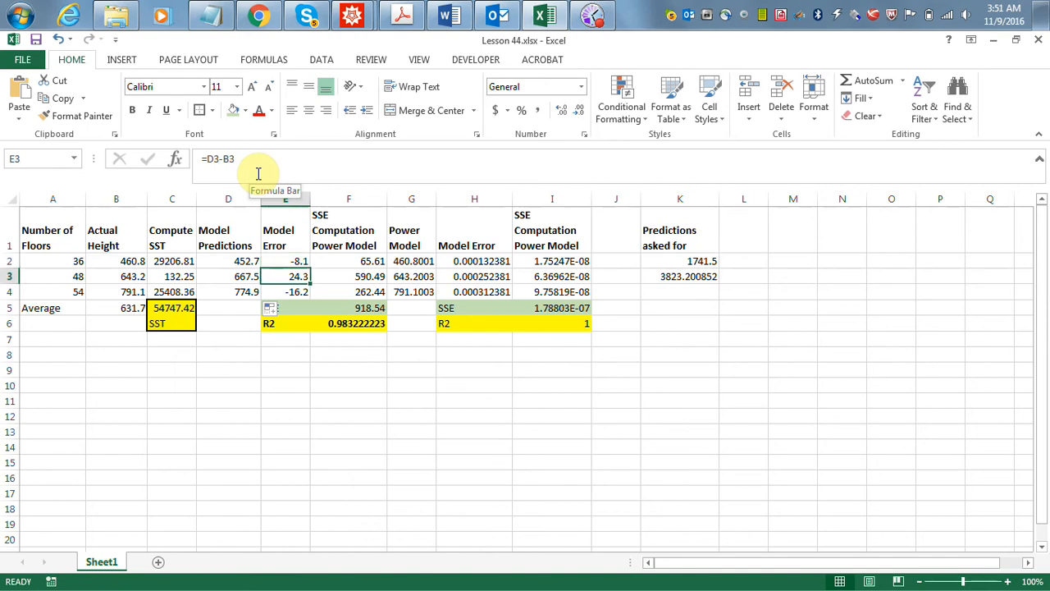
pyautogui.press('Left')
pyautogui.press('Left')
pyautogui.press('Left')
pyautogui.press('Left')
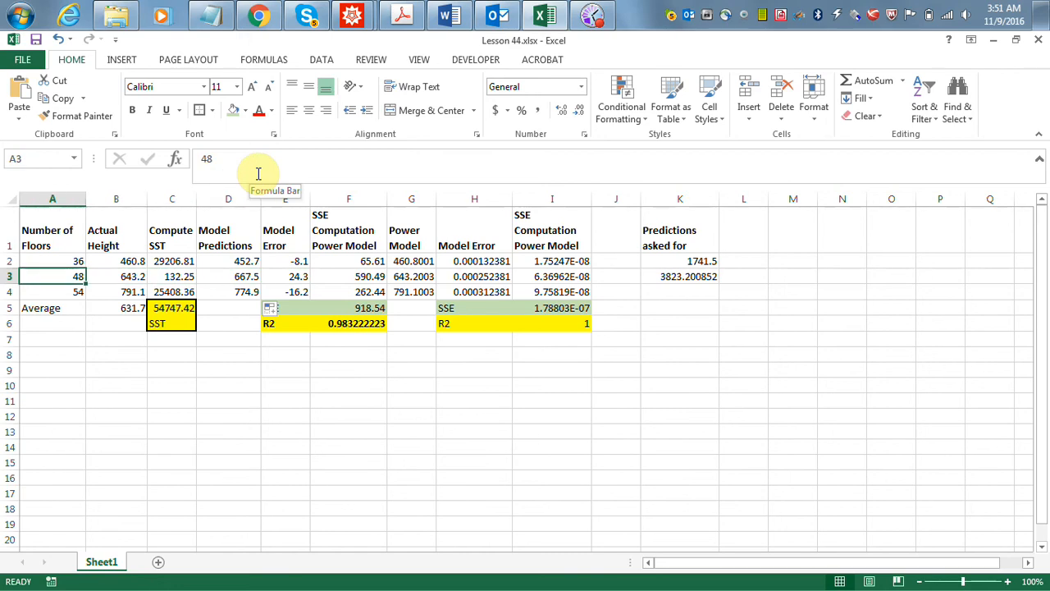
pyautogui.press('Right')
pyautogui.press('Left')
pyautogui.press('Right')
pyautogui.press('Right')
pyautogui.press('Right')
pyautogui.press('Right')
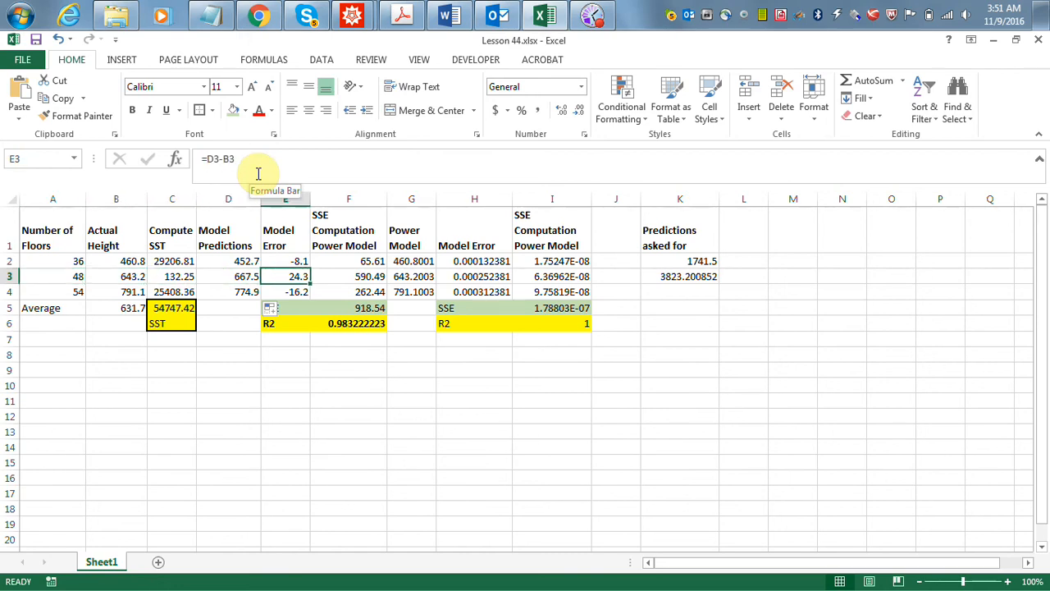
pyautogui.press('Down')
pyautogui.press('Up')
pyautogui.press('Up')
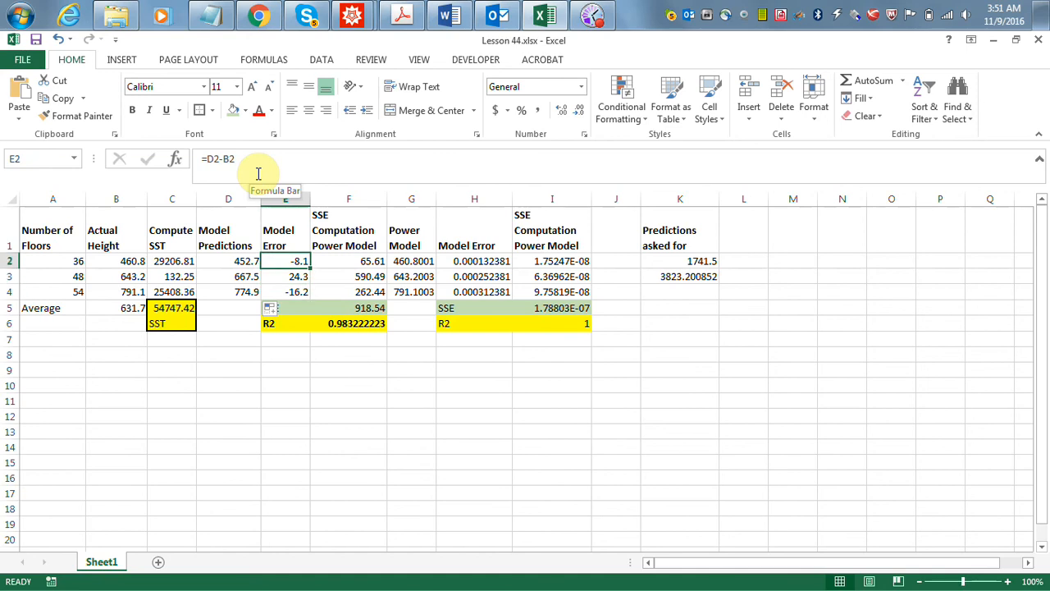
pyautogui.press('Down')
pyautogui.press('Down')
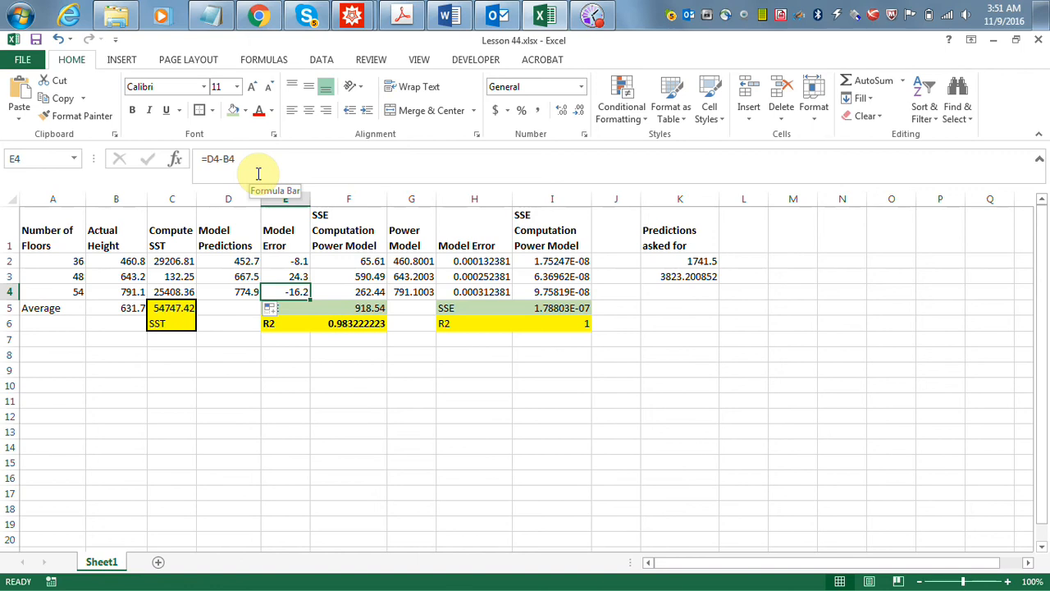
# - Examine the Compute SST column, from the squared deviation formulas in C2:C4 to the sum in C5
pyautogui.press('Left')
pyautogui.press('Left')
pyautogui.press('Down')
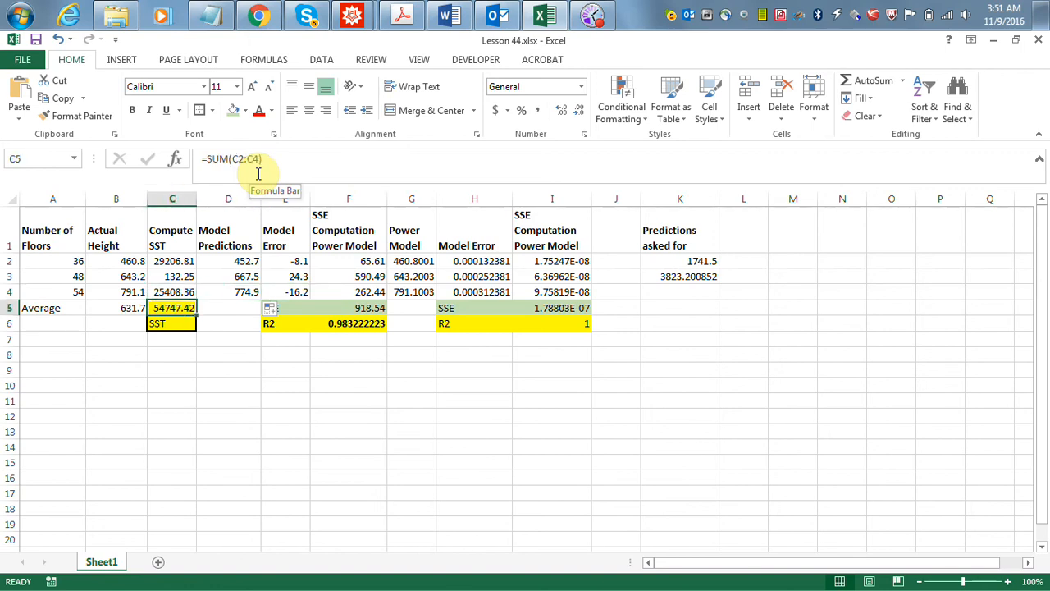
pyautogui.press('Up')
pyautogui.press('Up')
pyautogui.press('Up')
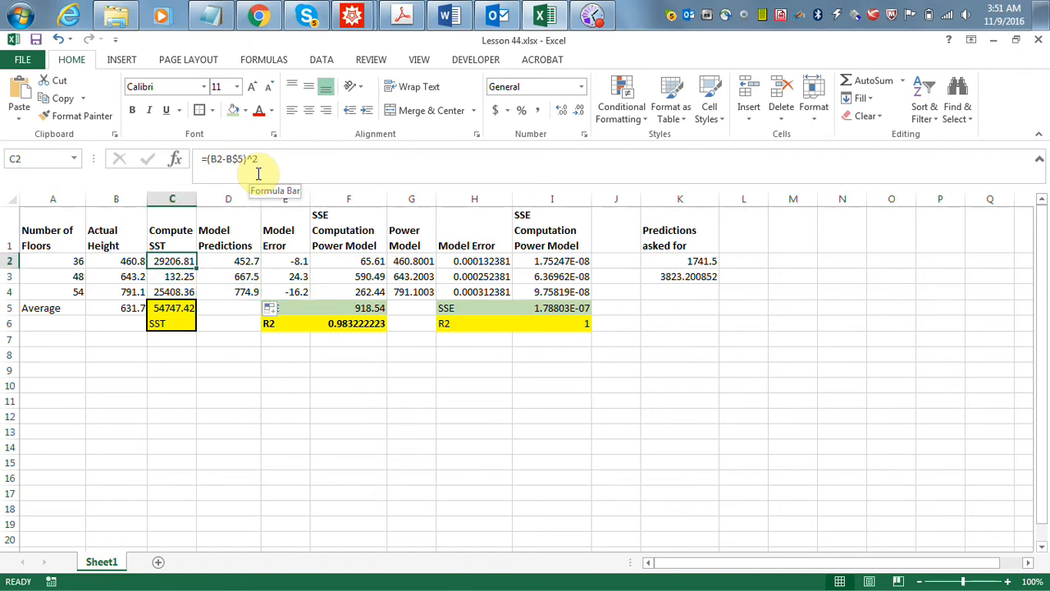
pyautogui.press('Down')
pyautogui.press('Down')
pyautogui.press('Down')
pyautogui.press('Down')
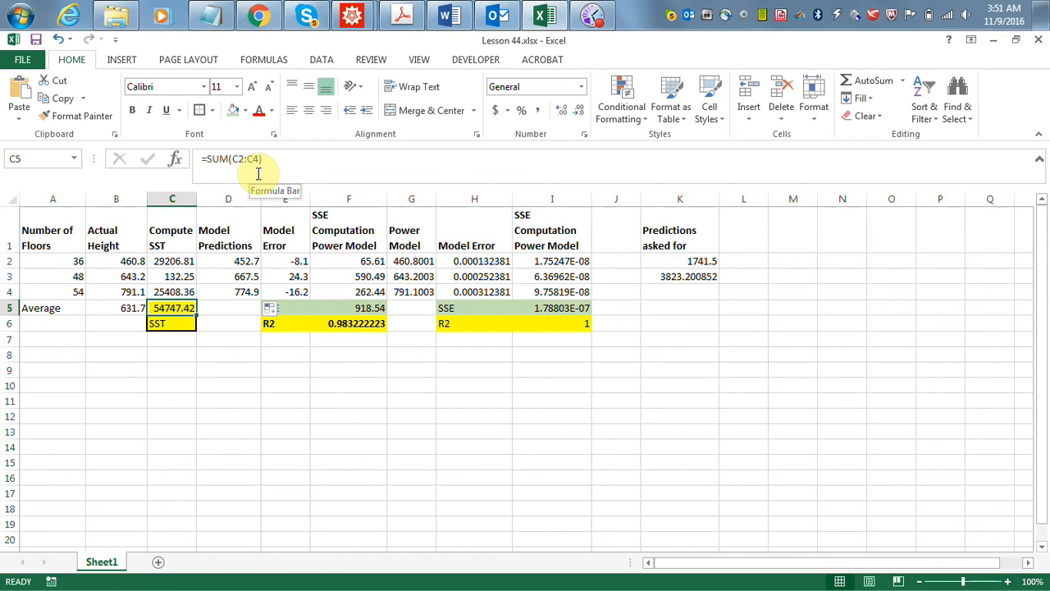
pyautogui.press('Up')
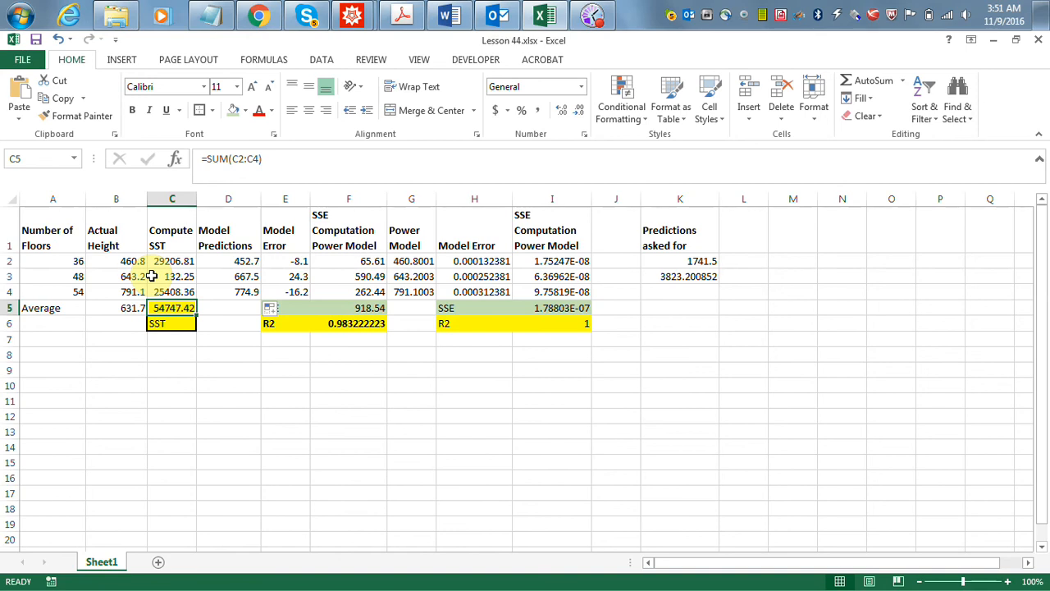
# - Examine the squared error formulas in F2:F4, the SSE sum in F5 and the R2 formula in F6
pyautogui.press('Right')
pyautogui.press('Right')
pyautogui.press('Right')
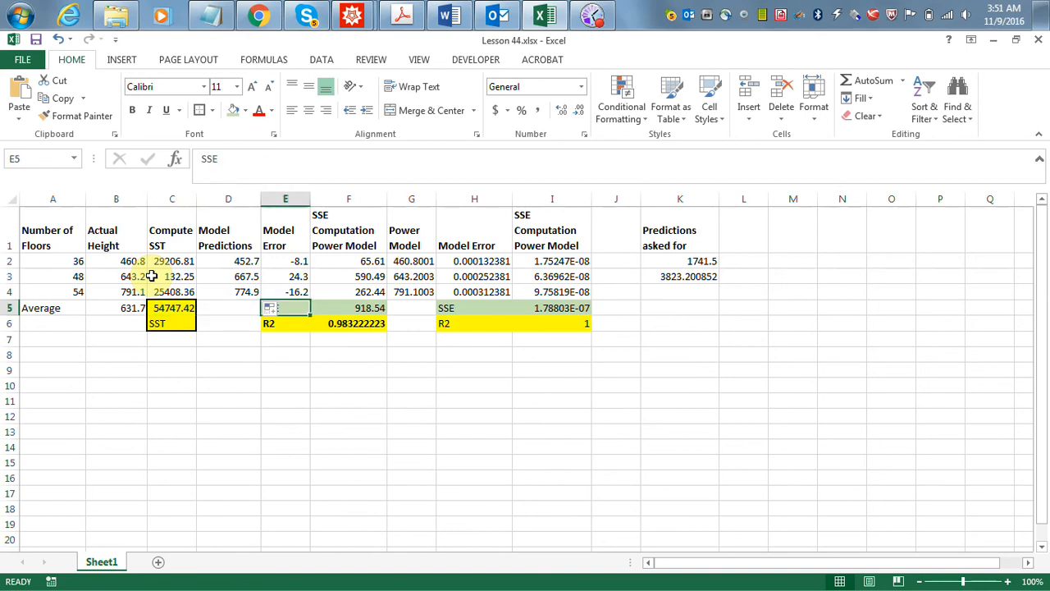
pyautogui.press('Up')
pyautogui.press('Up')
pyautogui.press('Up')
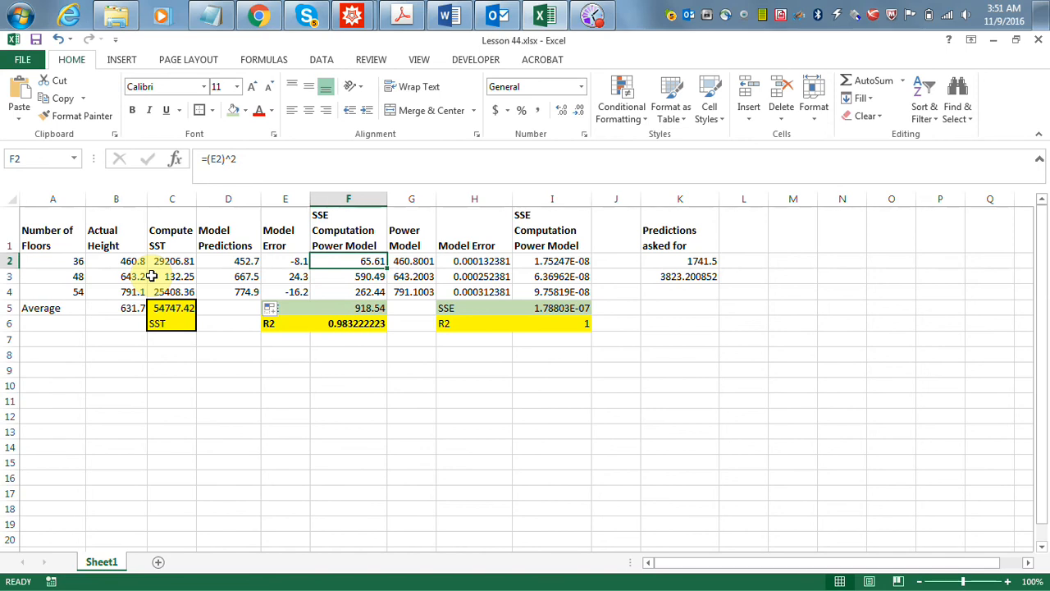
pyautogui.press('Left')
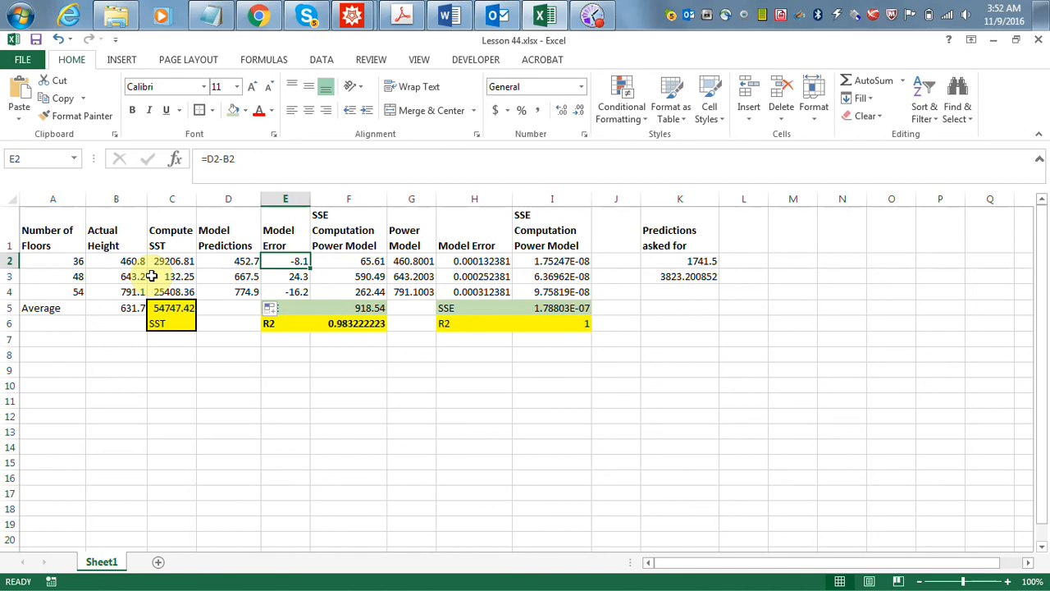
pyautogui.press('Right')
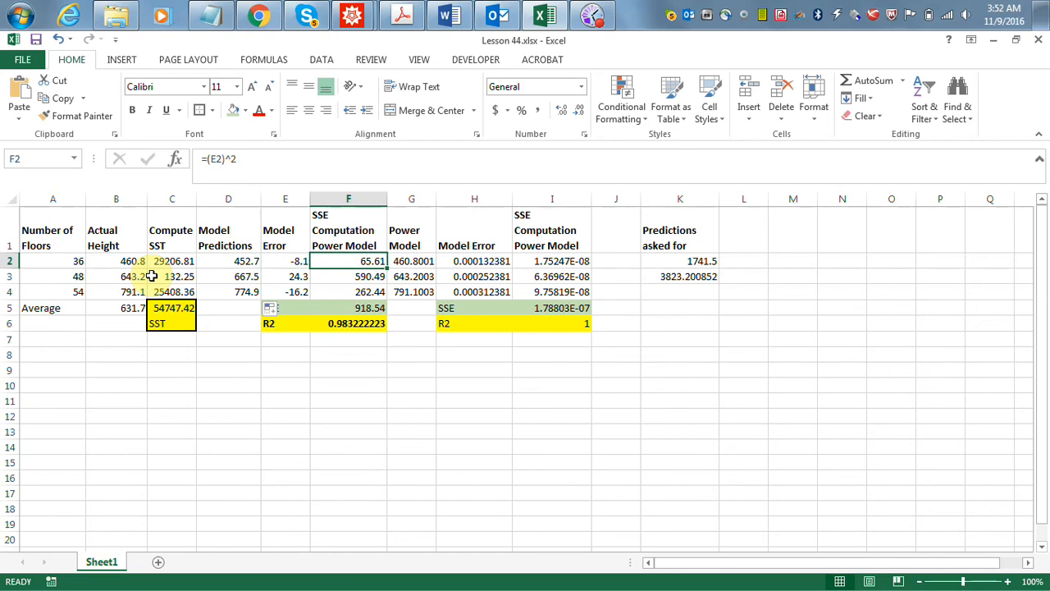
pyautogui.press('Down')
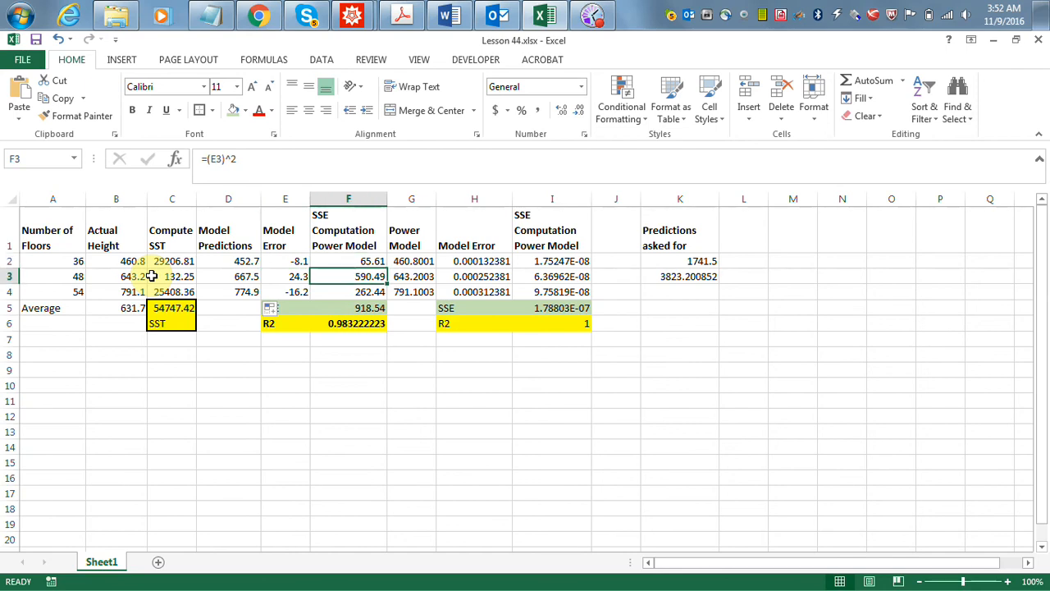
pyautogui.press('Down')
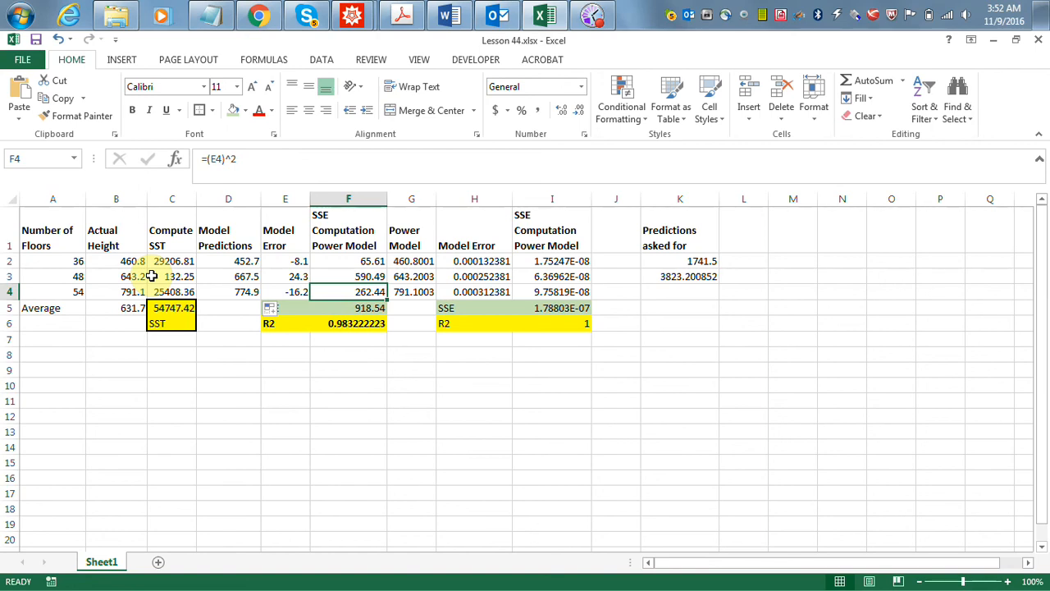
pyautogui.press('Down')
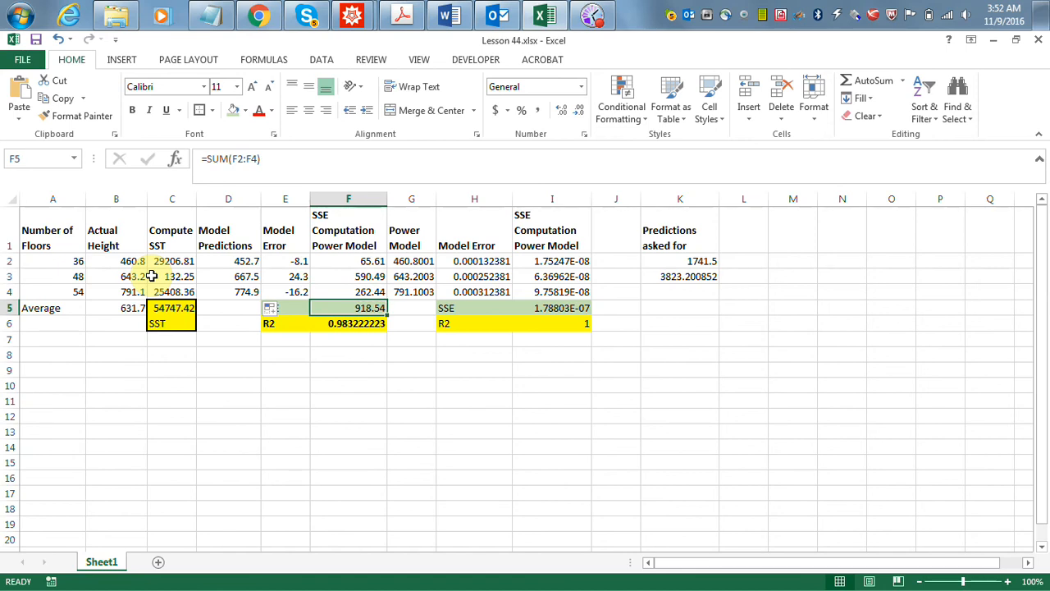
pyautogui.press('Down')
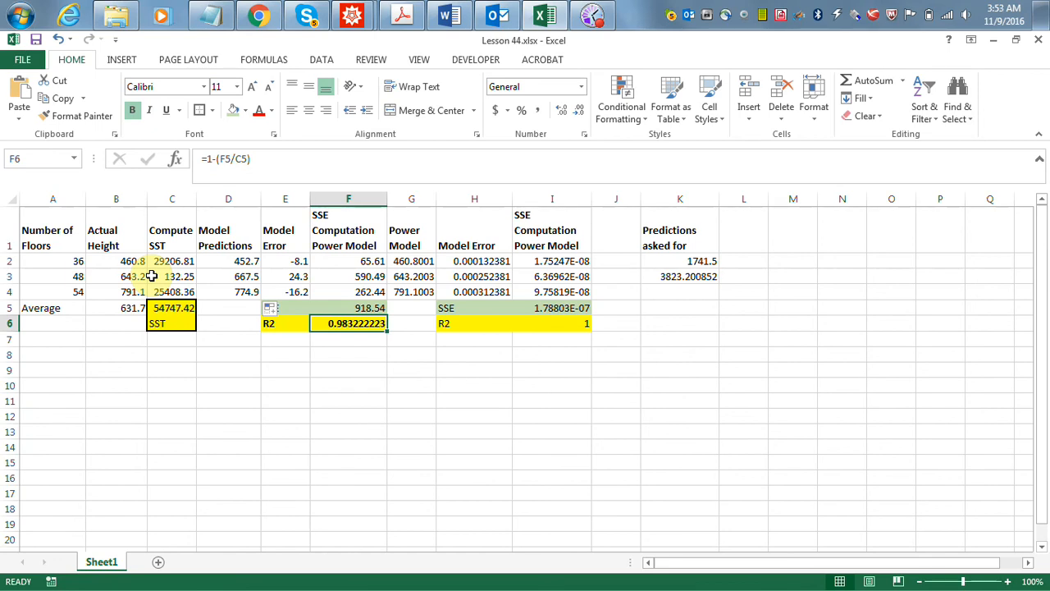
# - Bring the WebAssign question in Chrome beside the spreadsheet's SSE and R2 results and view its error² and total² columns
pyautogui.click(261, 15)
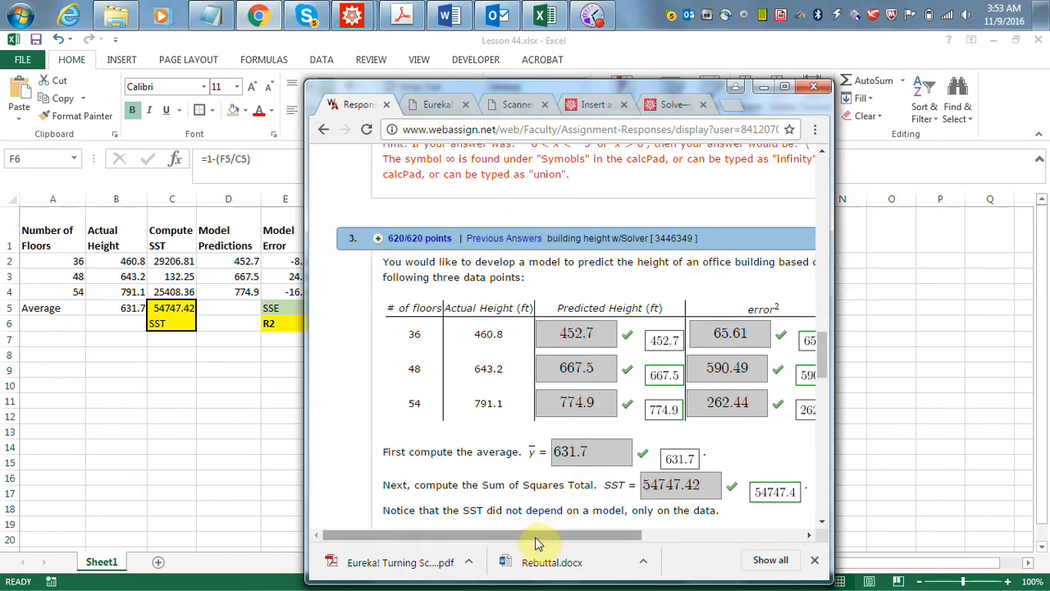
pyautogui.moveTo(543, 542); pyautogui.dragTo(612, 545)
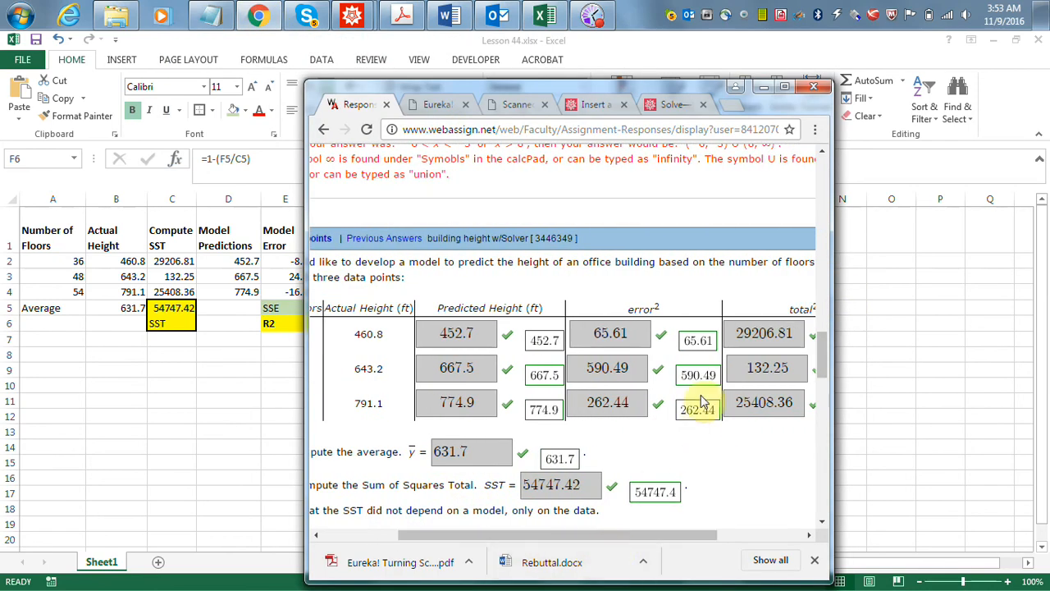
pyautogui.moveTo(608, 92); pyautogui.dragTo(741, 77)
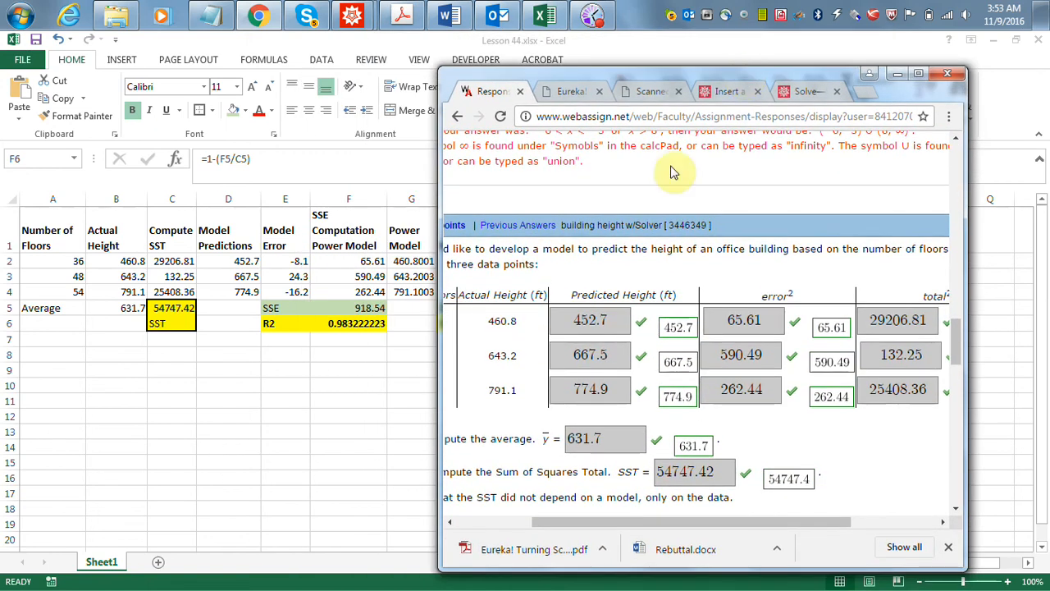
pyautogui.moveTo(685, 522); pyautogui.dragTo(794, 526)
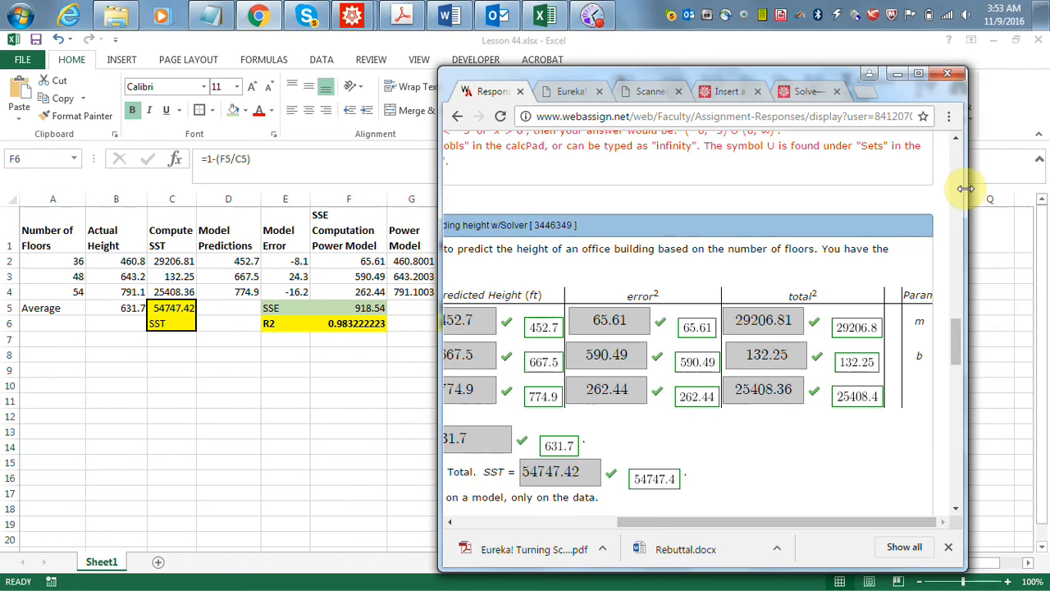
# - Enlarge the WebAssign window to view the complete building height question and answers, and return to the Excel spreadsheet
pyautogui.moveTo(973, 188); pyautogui.dragTo(1015, 194)
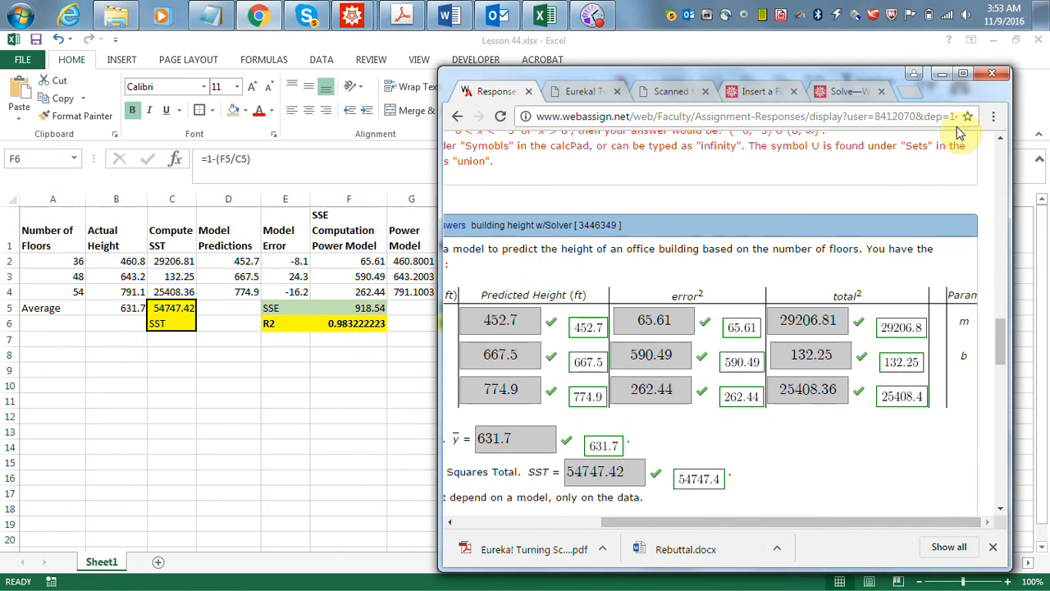
pyautogui.click(965, 78)
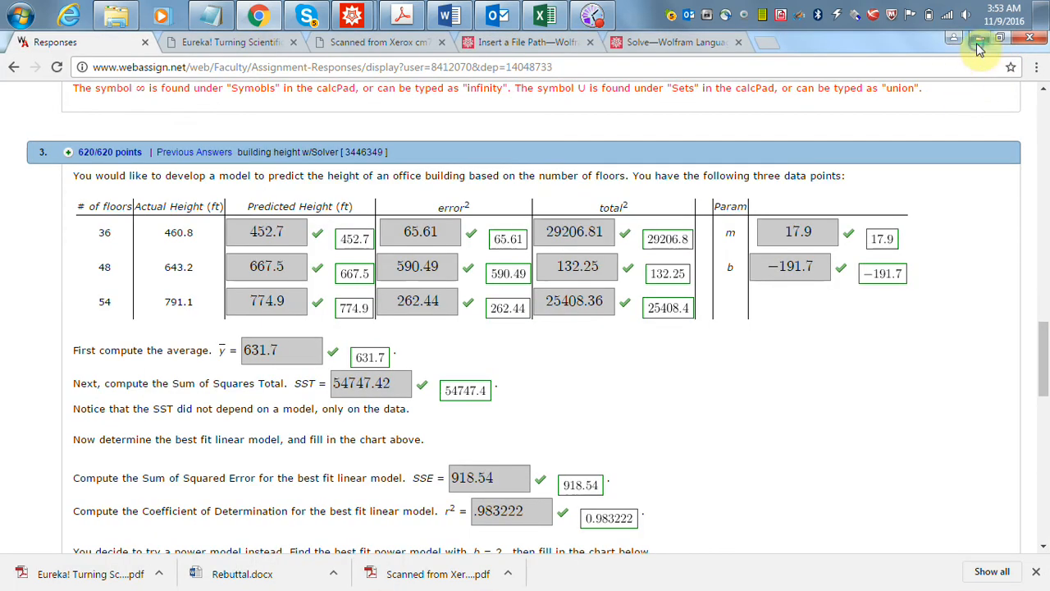
pyautogui.click(977, 46)
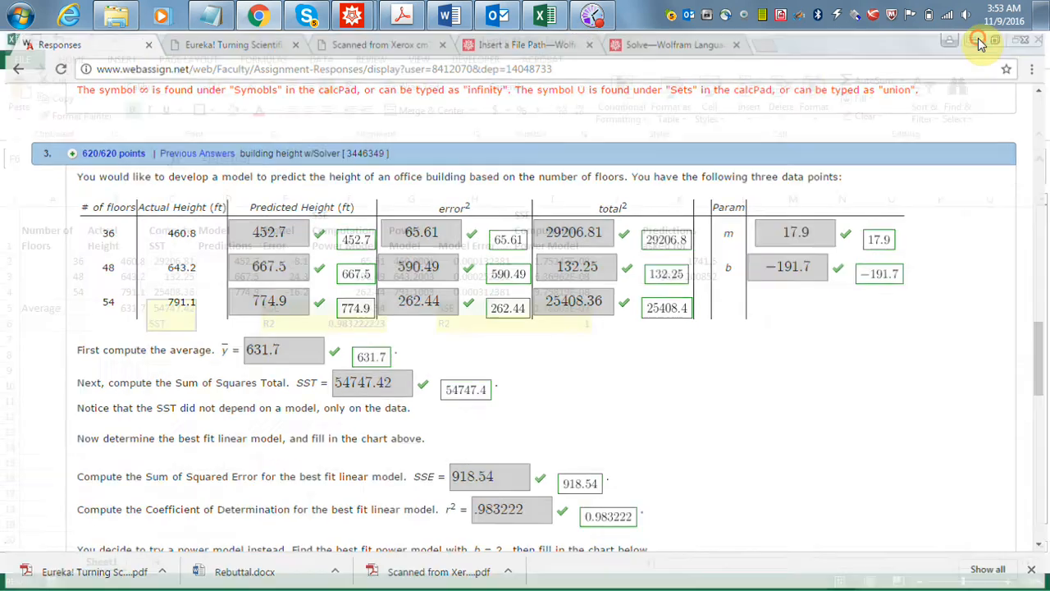
pyautogui.click(971, 39)
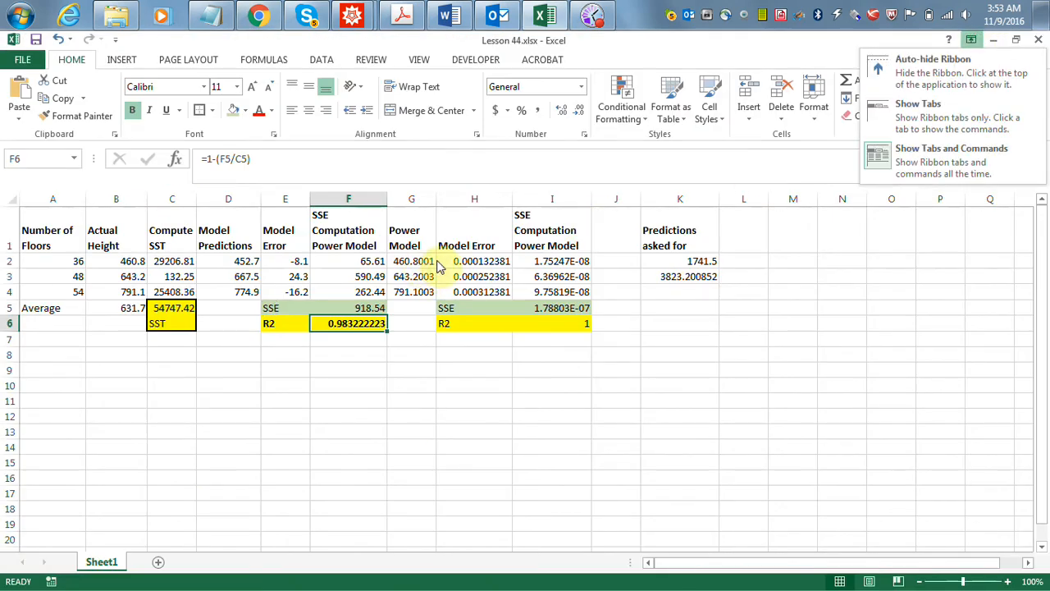
# - Examine the model error formula in E2, the linear prediction formula in D2 and the power model formula in G2
pyautogui.click(281, 262)
pyautogui.click(281, 261)
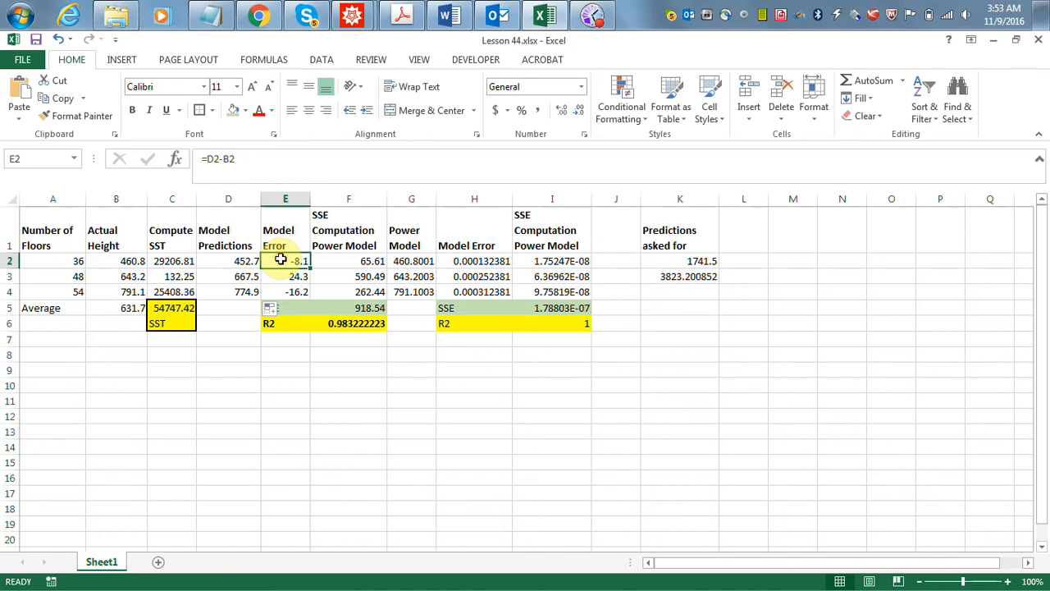
pyautogui.click(230, 262)
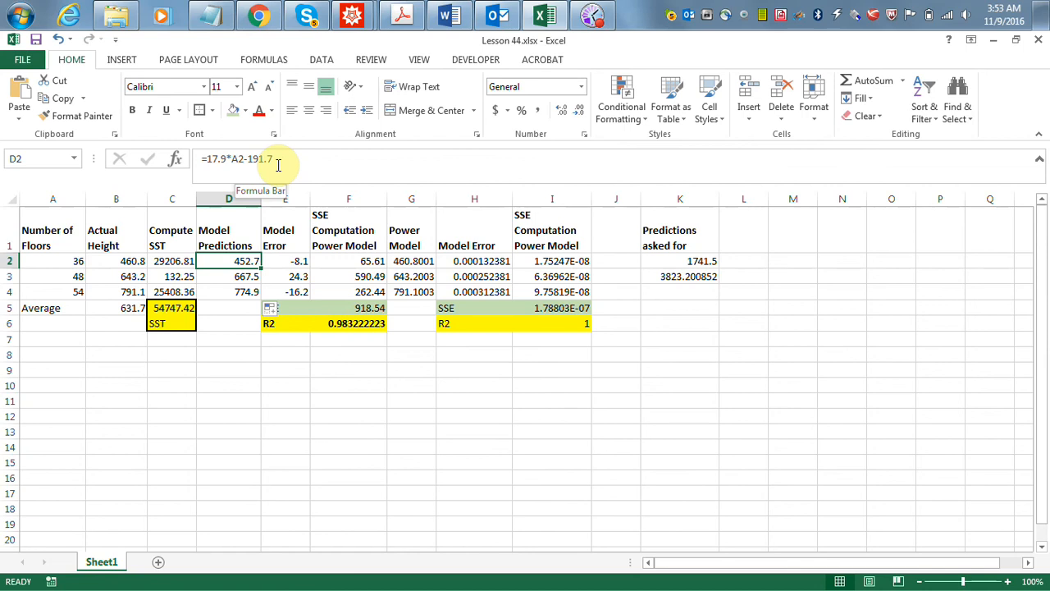
pyautogui.click(429, 264)
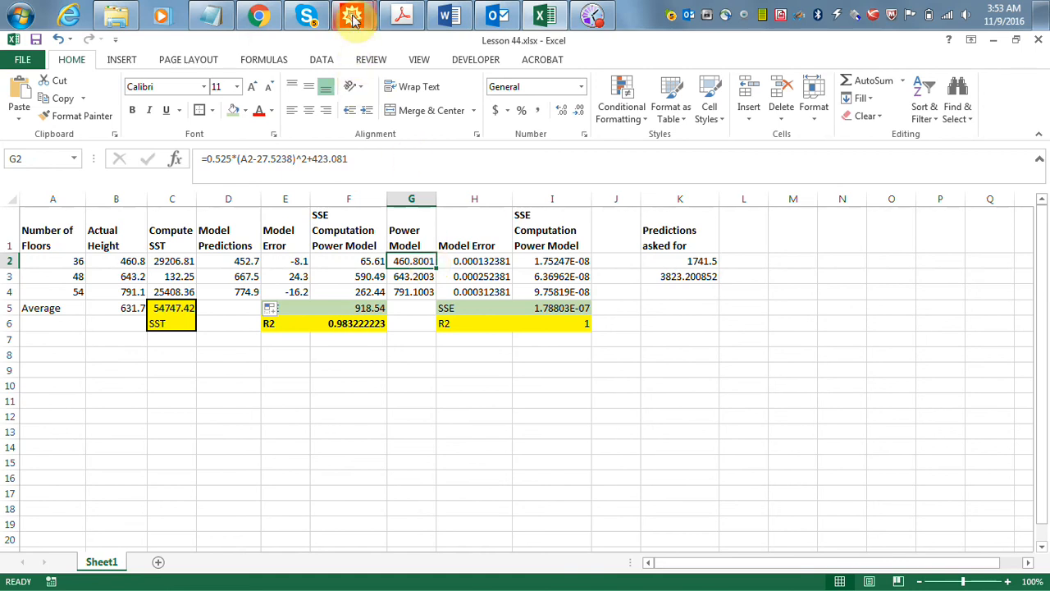
# - Switch to Mathematica and change the linear expression in the NonlinearModelFit call to the power model a*(x - c)^2 + d
pyautogui.moveTo(352, 25)
pyautogui.click(383, 104)
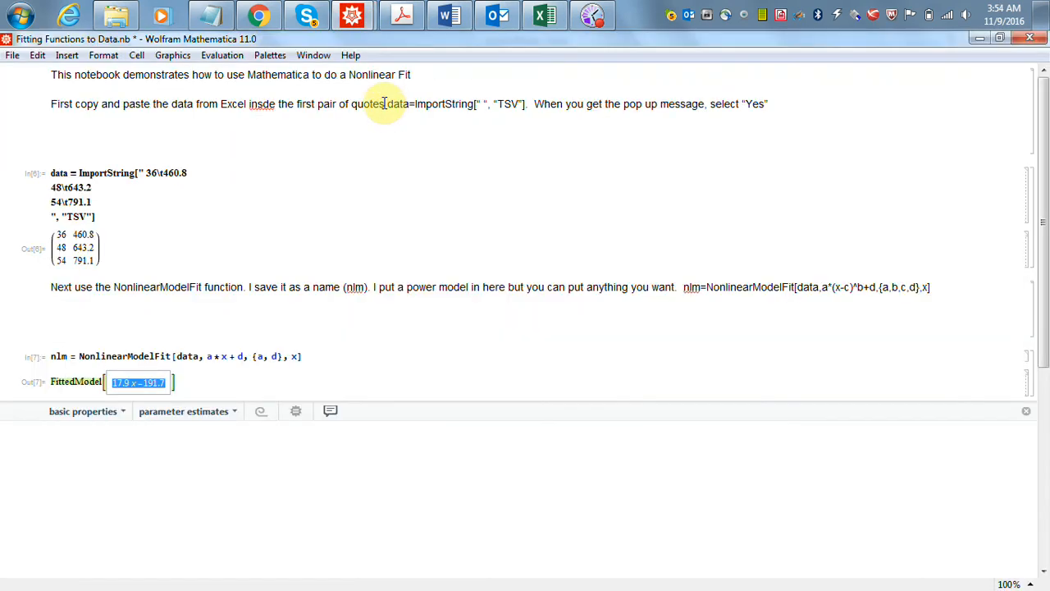
pyautogui.click(223, 357)
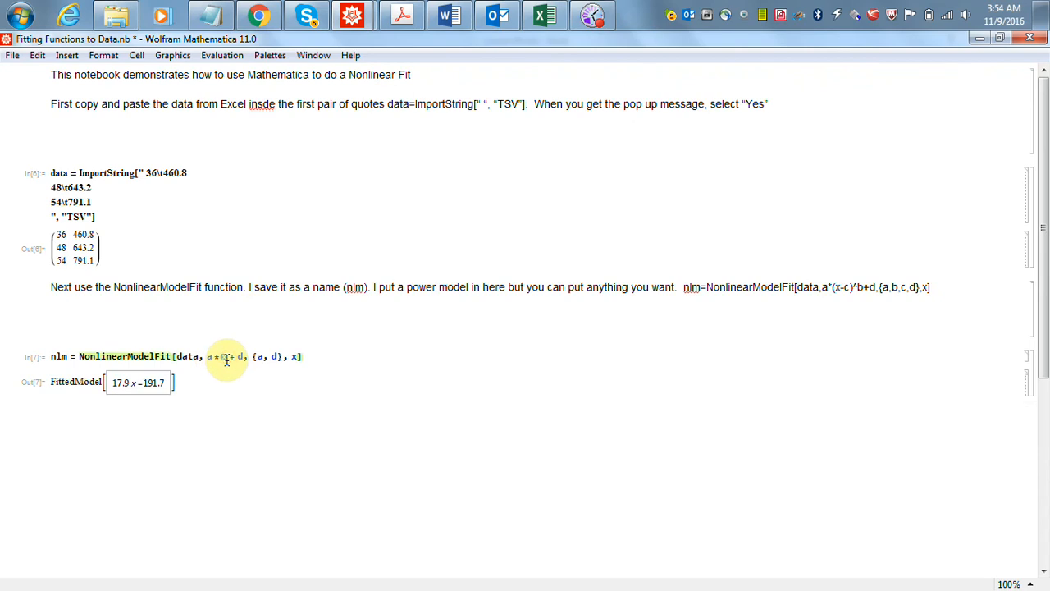
pyautogui.press('BackSpace')
pyautogui.write('(')
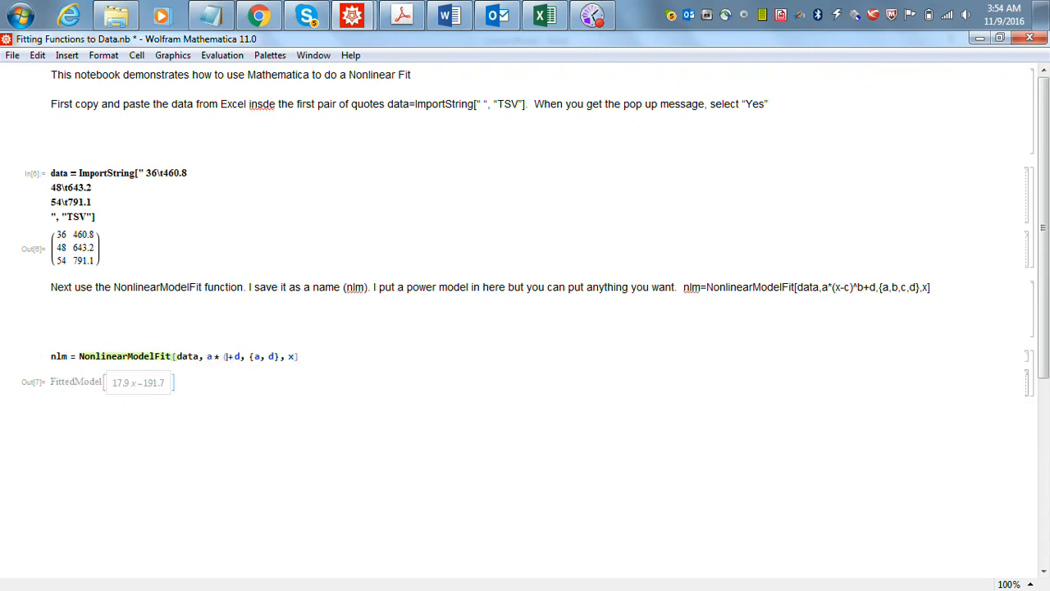
pyautogui.write('x - c)^2')
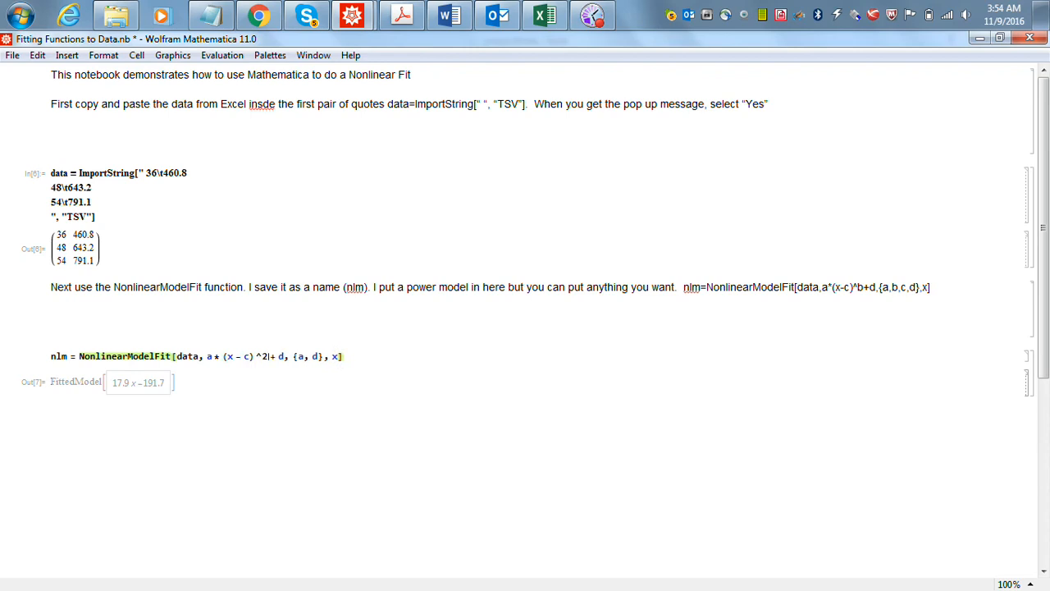
# - Extend the NonlinearModelFit parameter list to {a, c, d} and evaluate the fit
pyautogui.click(310, 361)
pyautogui.write('c,')
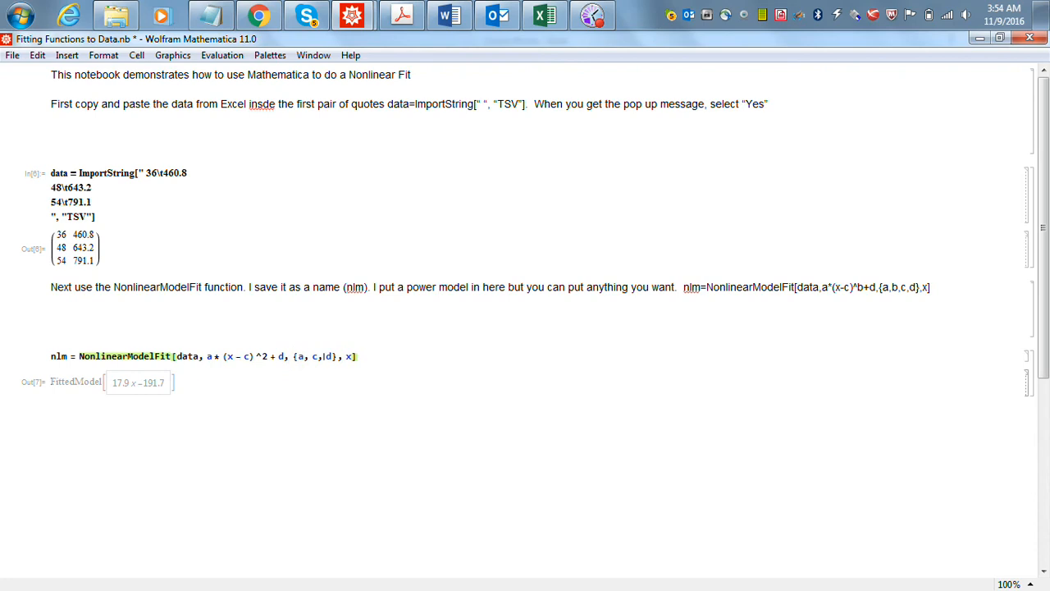
pyautogui.click(377, 355)
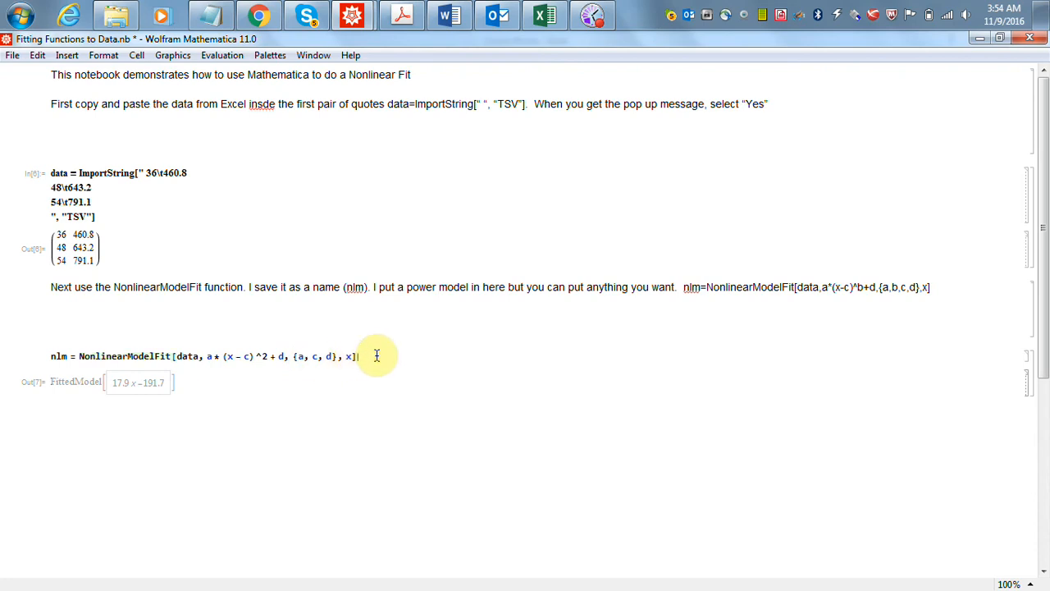
pyautogui.hotkey('shift', 'Return')
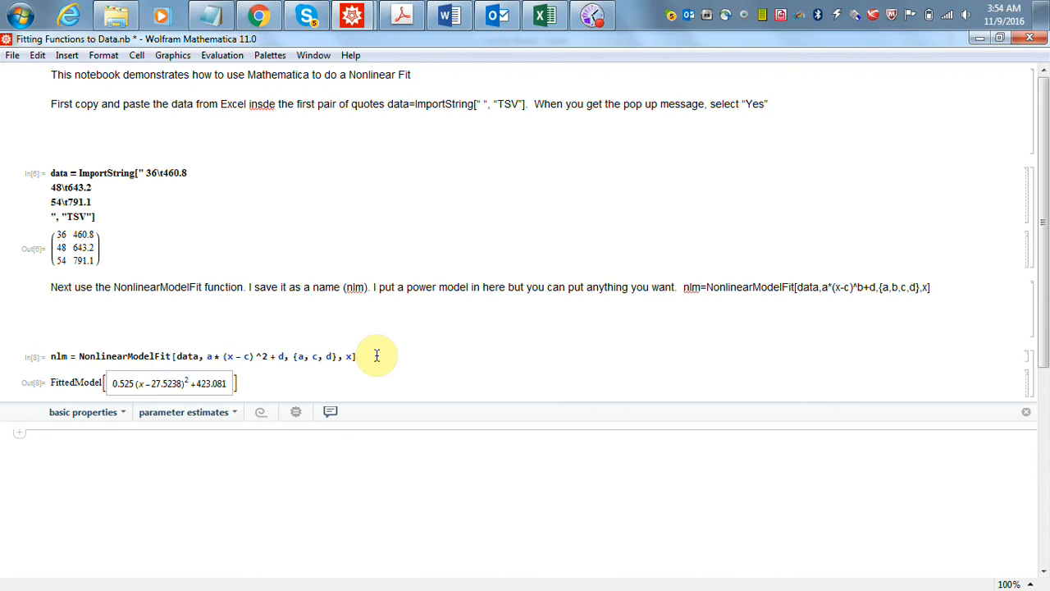
# - Copy the fitted power model from Mathematica into Excel cell G2 and adapt it to 0.525*(a2-27.5238)^2+423.081
pyautogui.click(111, 383)
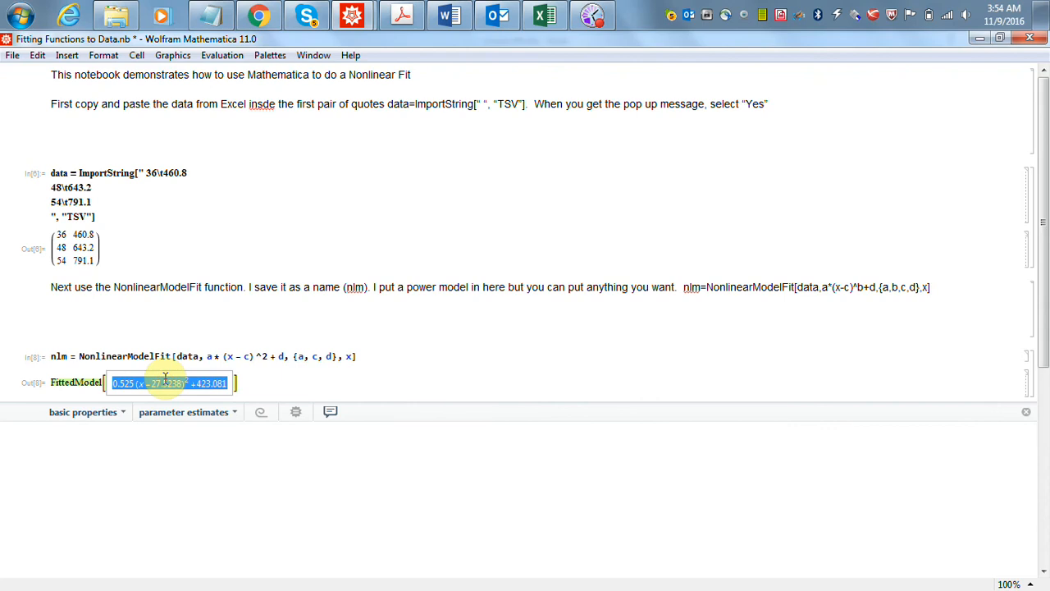
pyautogui.click(544, 17)
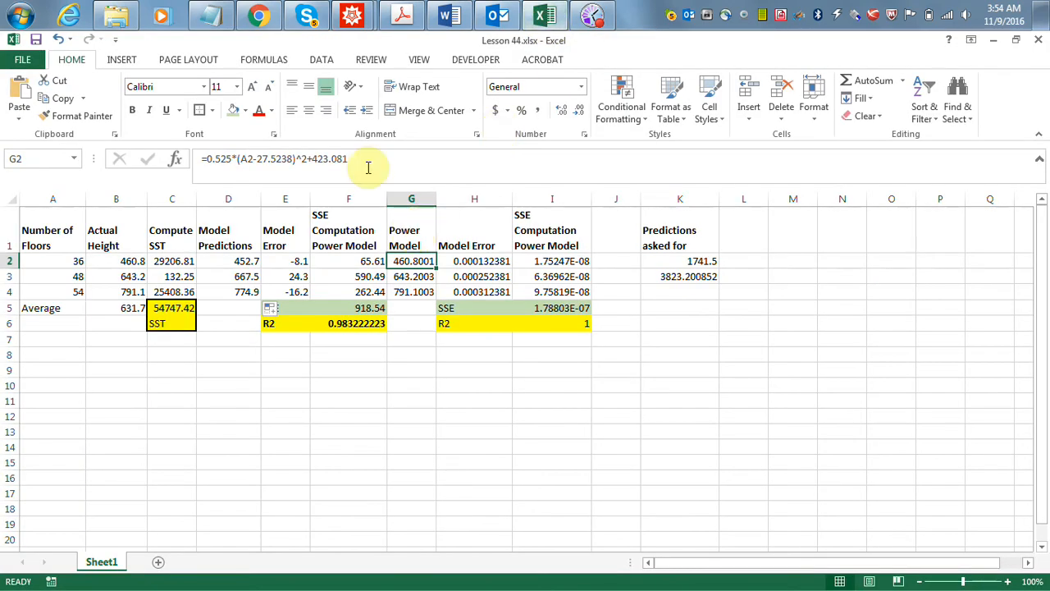
pyautogui.moveTo(364, 160); pyautogui.dragTo(201, 159)
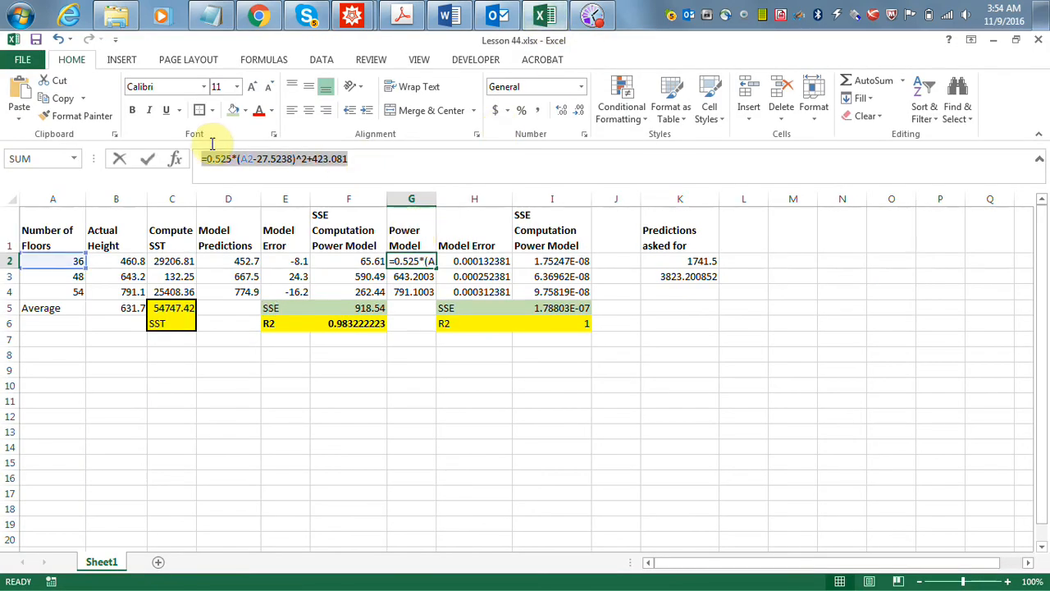
pyautogui.click(13, 90)
pyautogui.click(237, 159)
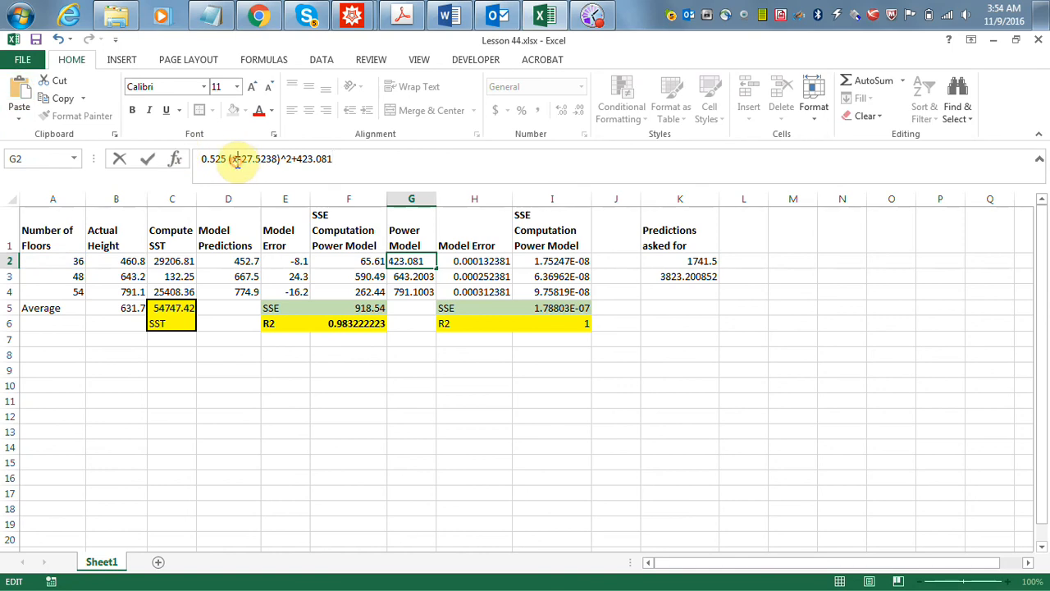
pyautogui.press('BackSpace')
pyautogui.write('a2')
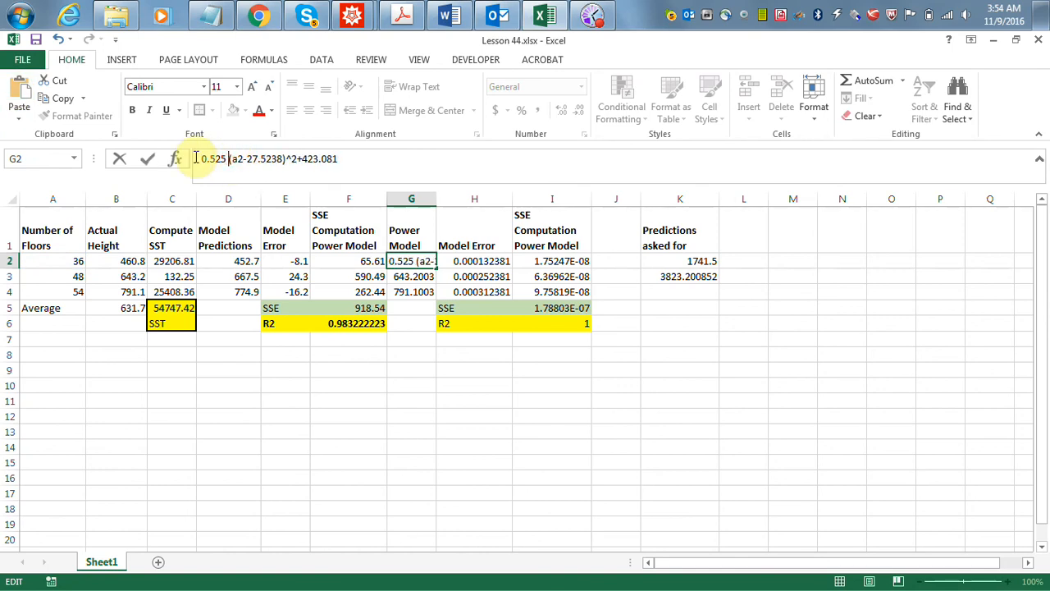
pyautogui.press('BackSpace')
pyautogui.write('*')
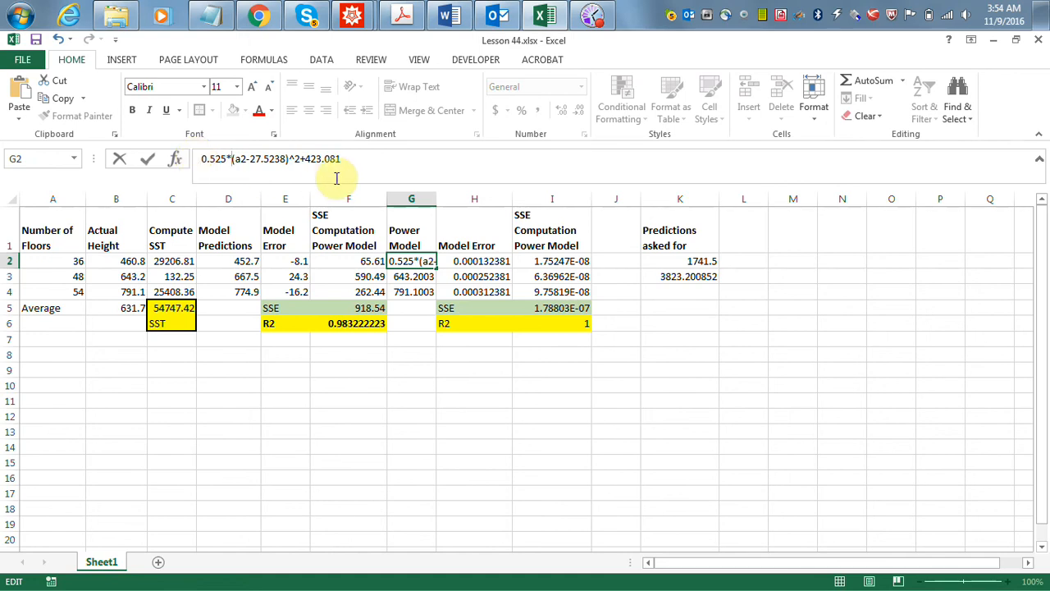
pyautogui.press('Return')
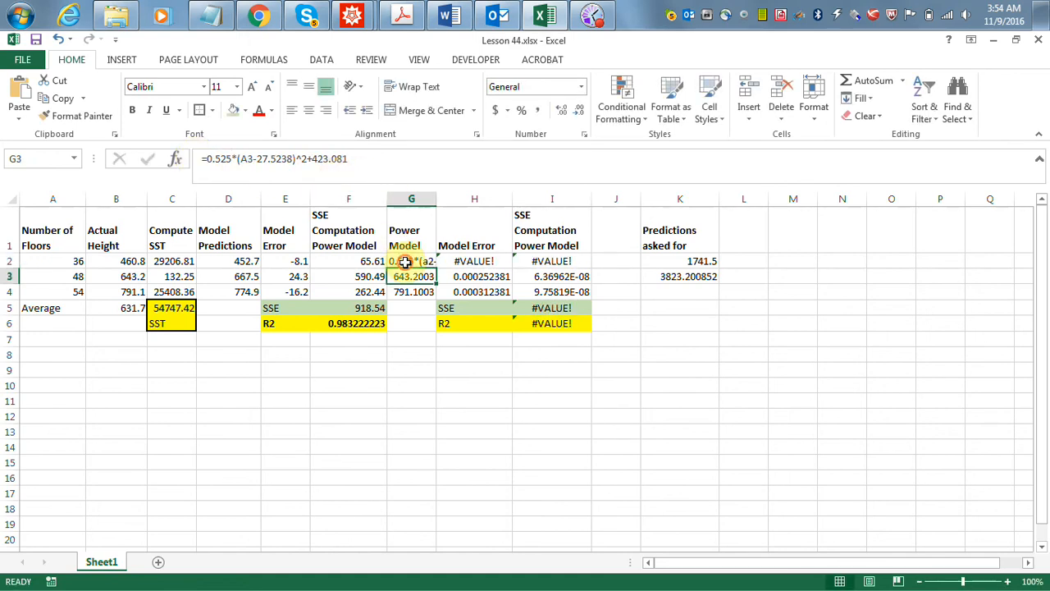
# - Turn the G2 entry into a formula with a leading equals sign and fill it down to G4
pyautogui.click(404, 261)
pyautogui.click(202, 159)
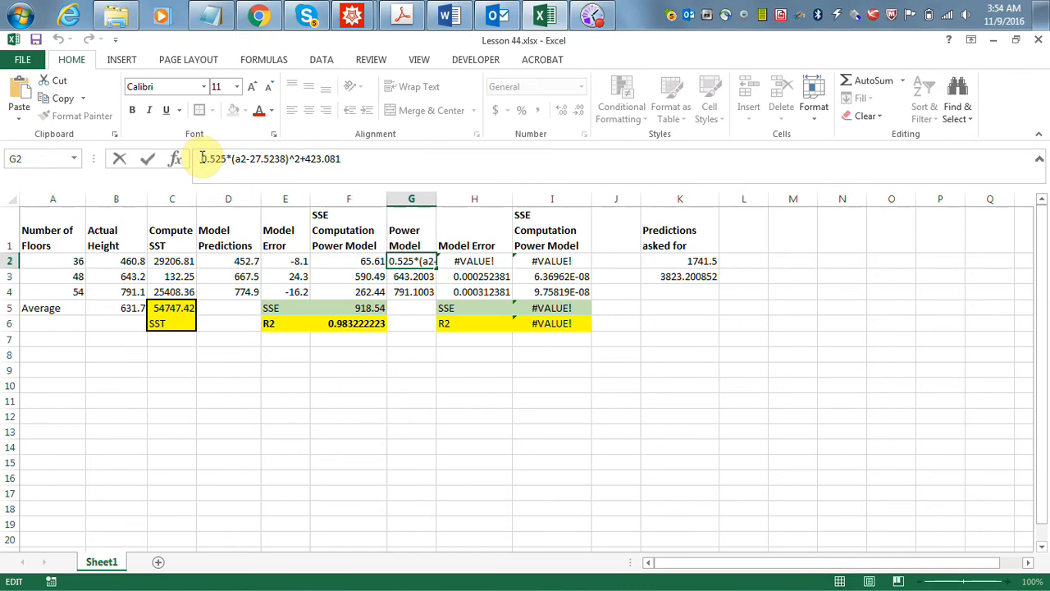
pyautogui.write('=')
pyautogui.press('Return')
pyautogui.click(433, 262)
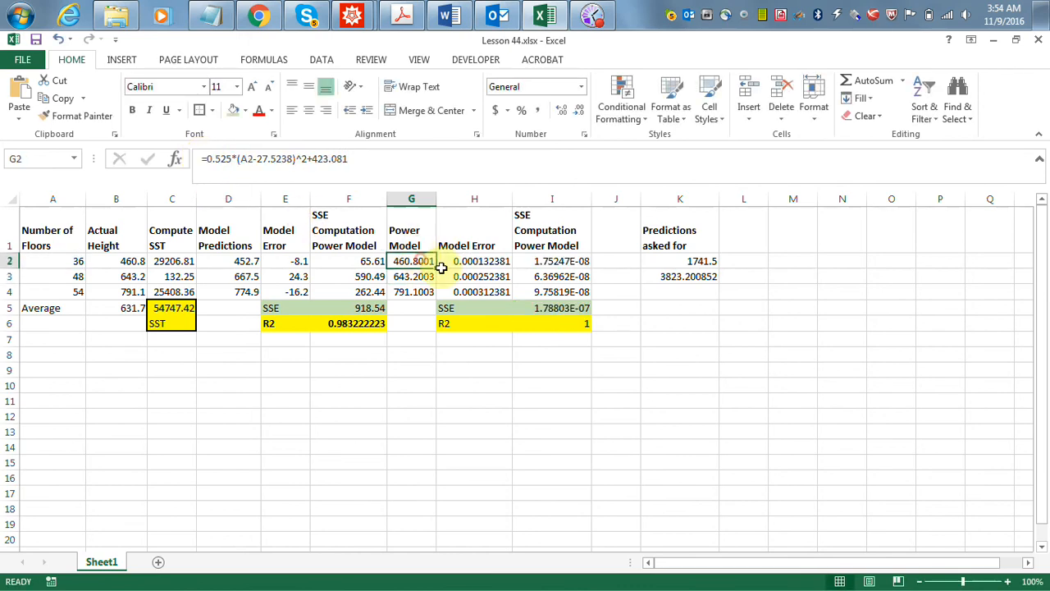
pyautogui.moveTo(439, 268); pyautogui.dragTo(438, 296)
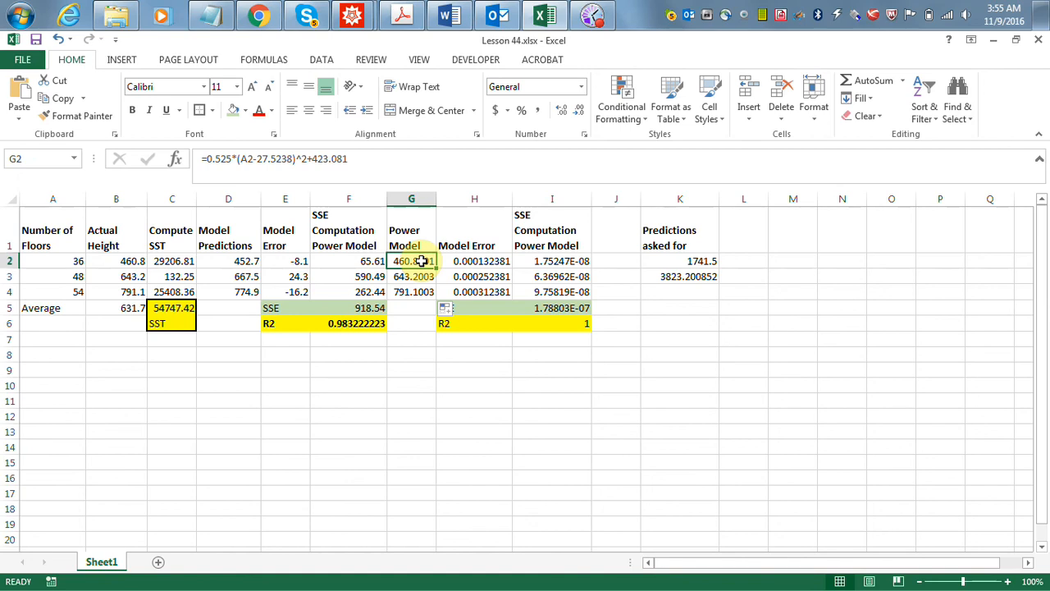
# - Examine the power model's error formulas in H2:H4
pyautogui.click(469, 261)
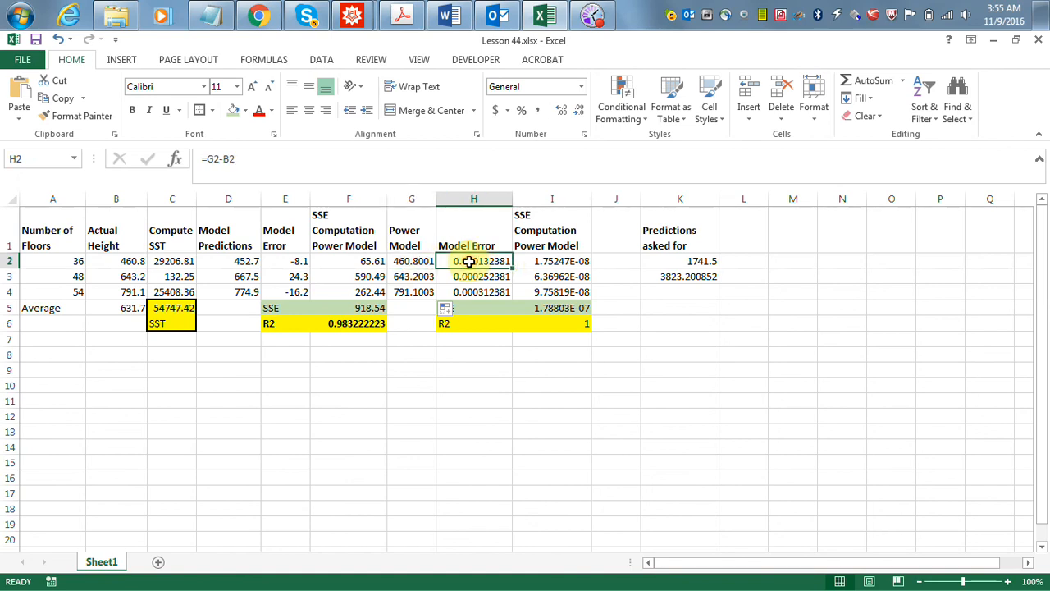
pyautogui.doubleClick(492, 280)
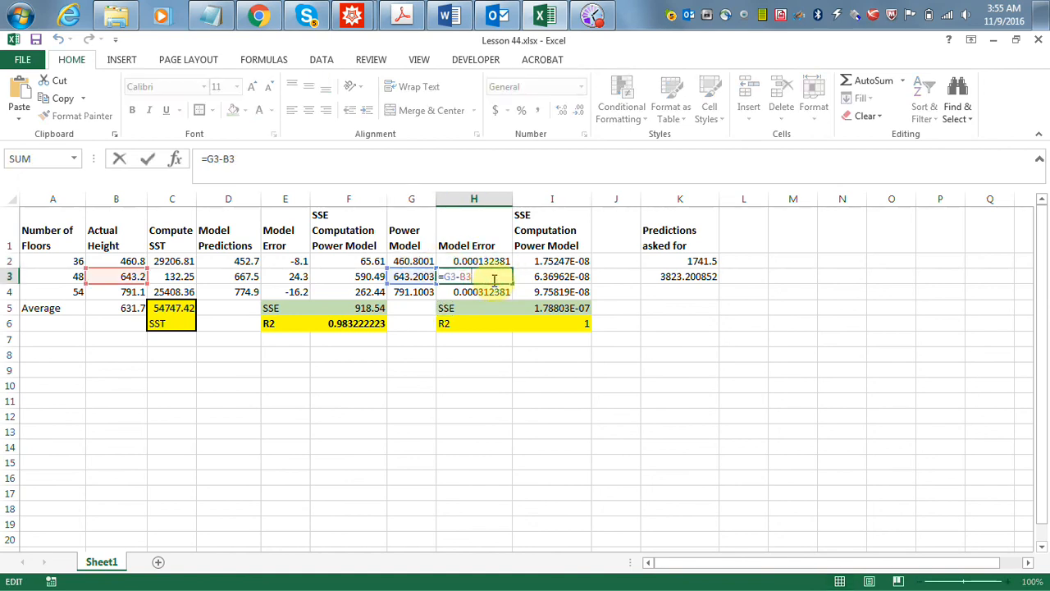
pyautogui.press('Return')
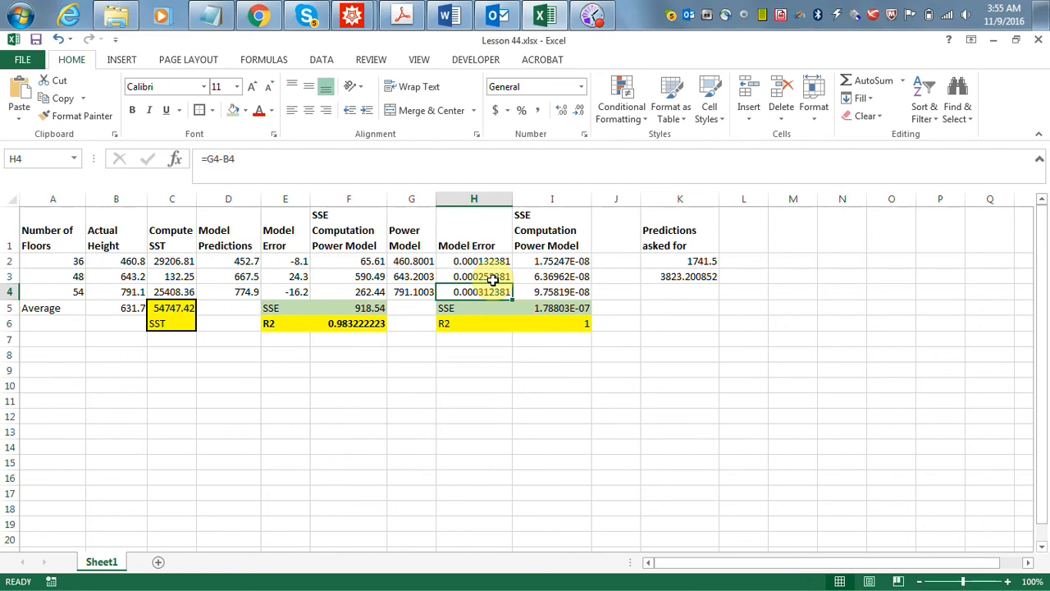
# - Examine the power model's squared error formulas in column I, the SSE sum in I5 and the R2 formula in I6
pyautogui.press('Right')
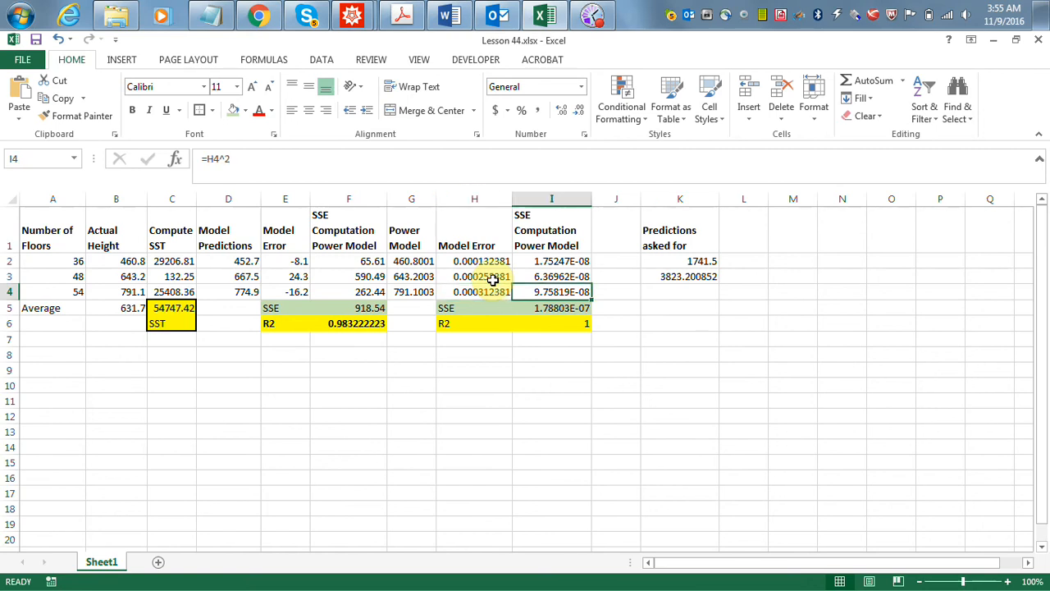
pyautogui.press('Up')
pyautogui.press('Up')
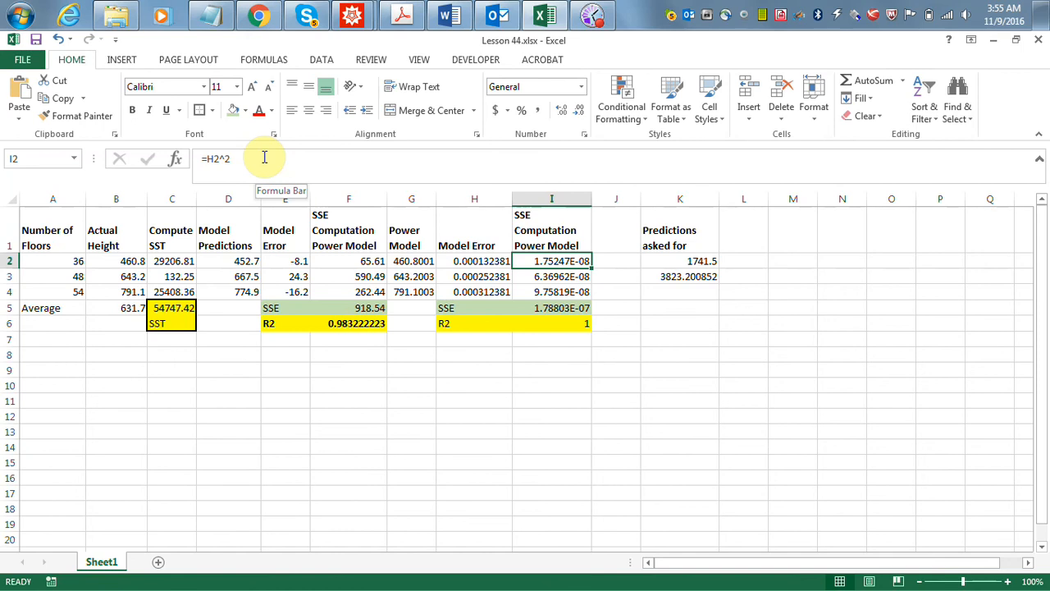
pyautogui.press('Down')
pyautogui.press('Down')
pyautogui.press('Down')
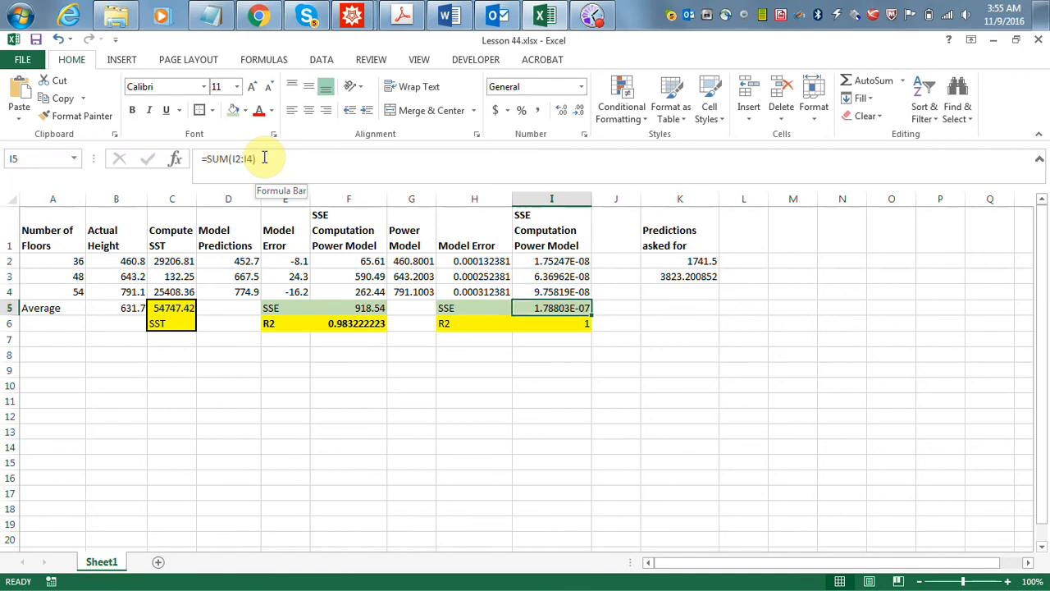
pyautogui.press('Down')
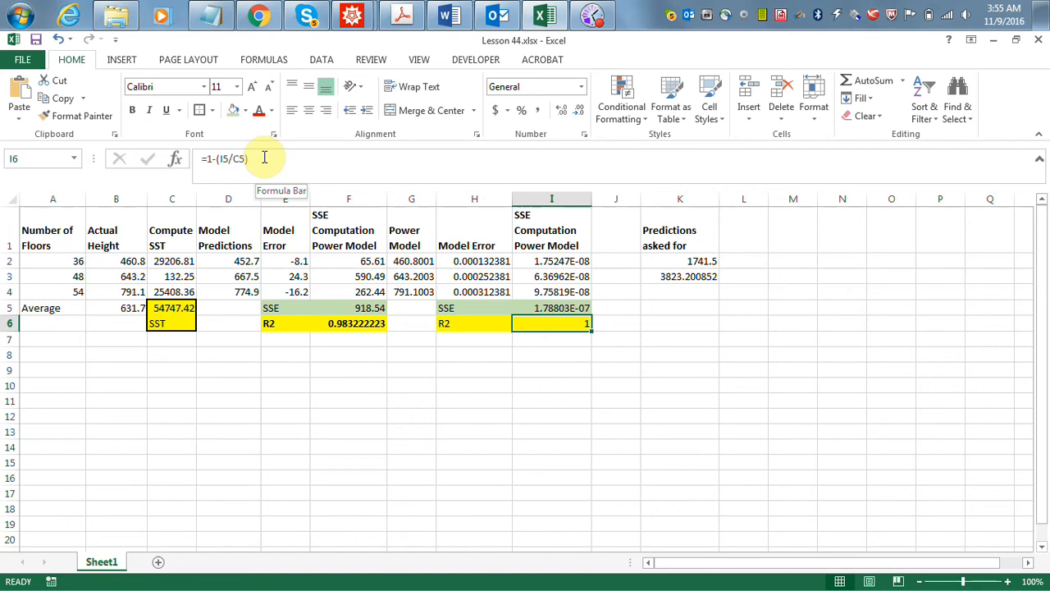
# - Compare the requested prediction formula in K2 with the linear model formula in D2
pyautogui.press('Right')
pyautogui.press('Right')
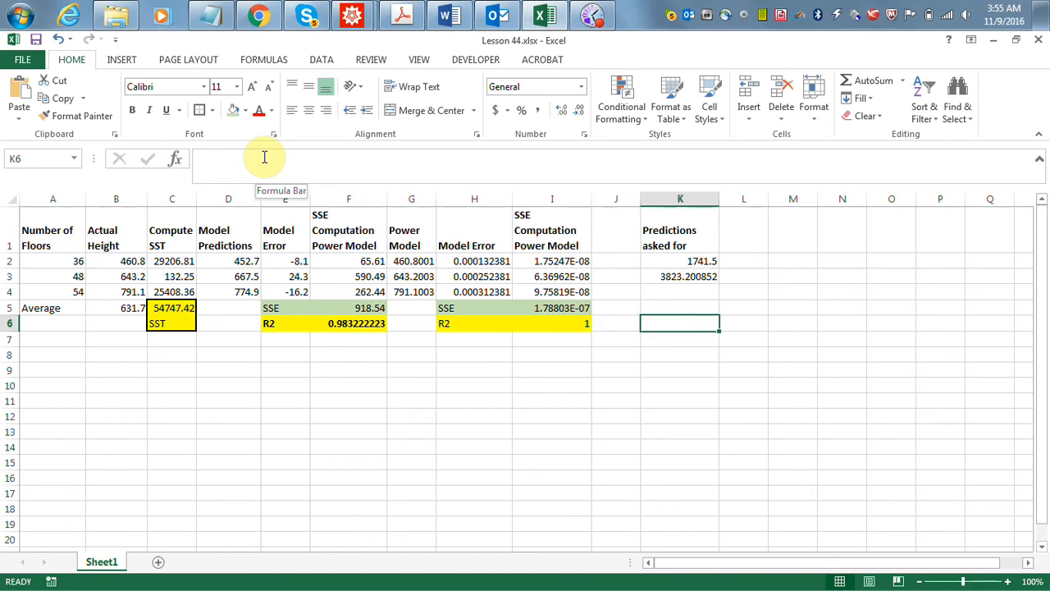
pyautogui.press('Up')
pyautogui.press('Up')
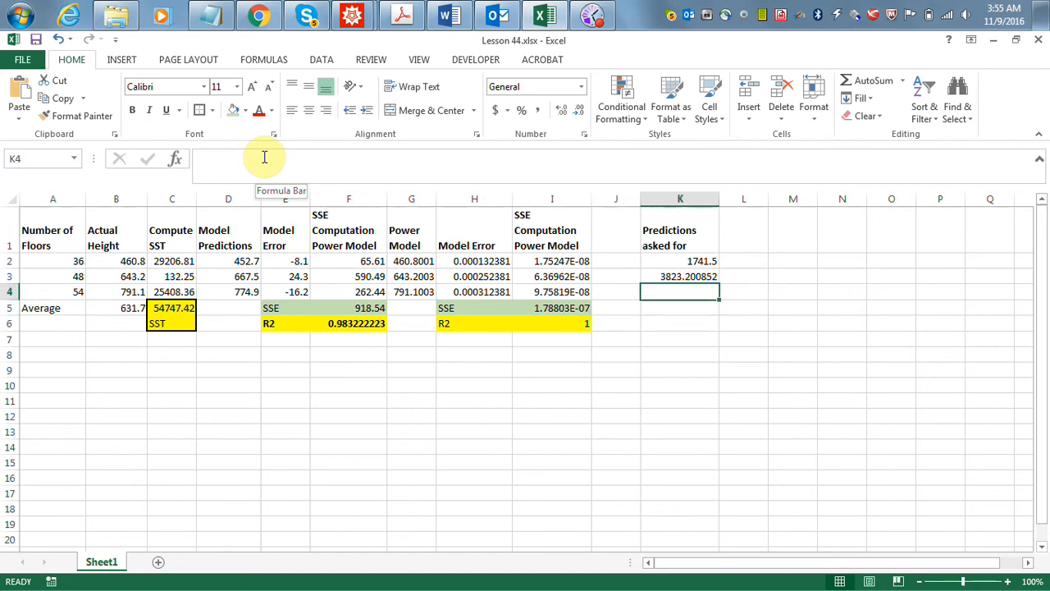
pyautogui.press('Up')
pyautogui.press('Up')
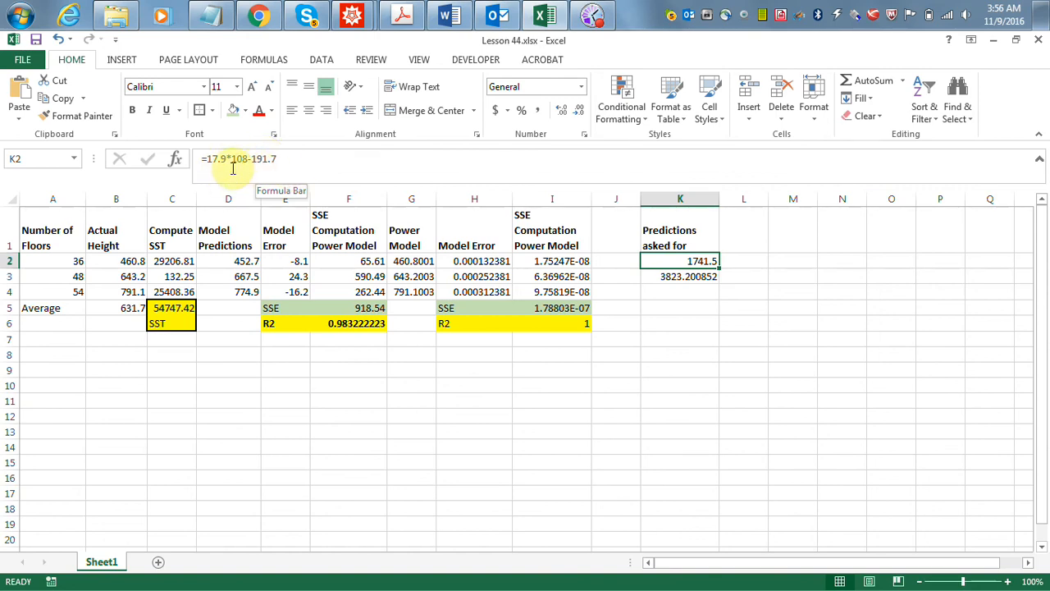
pyautogui.click(237, 261)
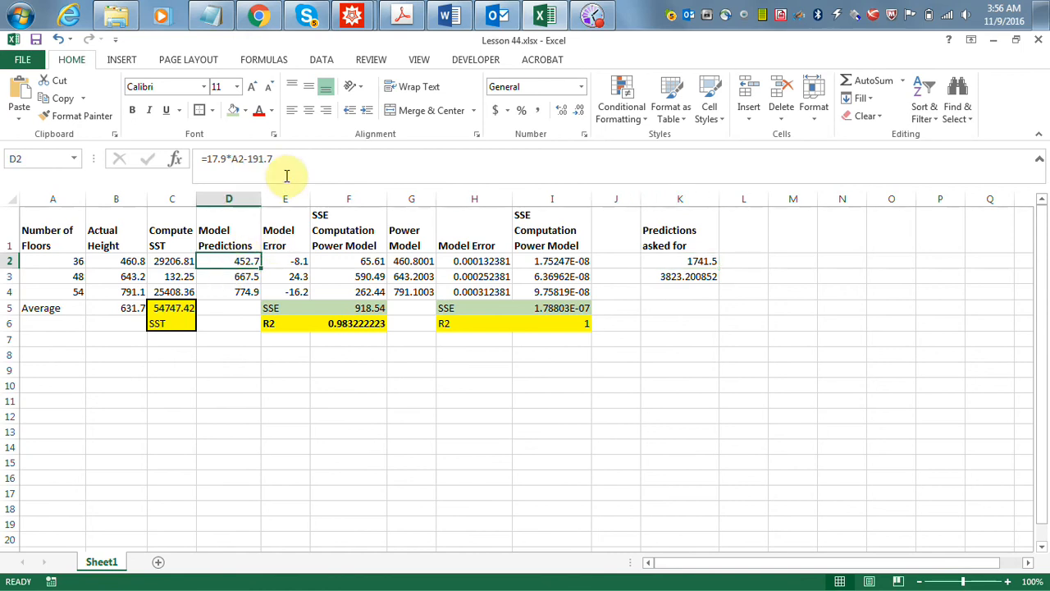
# - Copy the linear model formula from D2 into K2 and replace its A2 reference with 108 floors
pyautogui.moveTo(286, 159); pyautogui.dragTo(171, 159)
pyautogui.hotkey('ctrl', 'c')
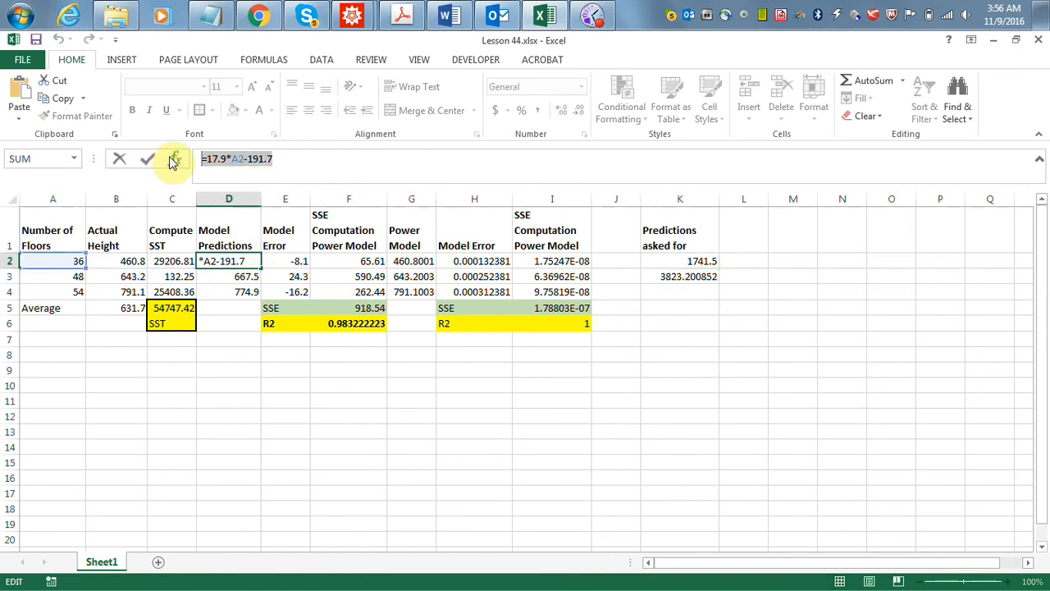
pyautogui.press('Return')
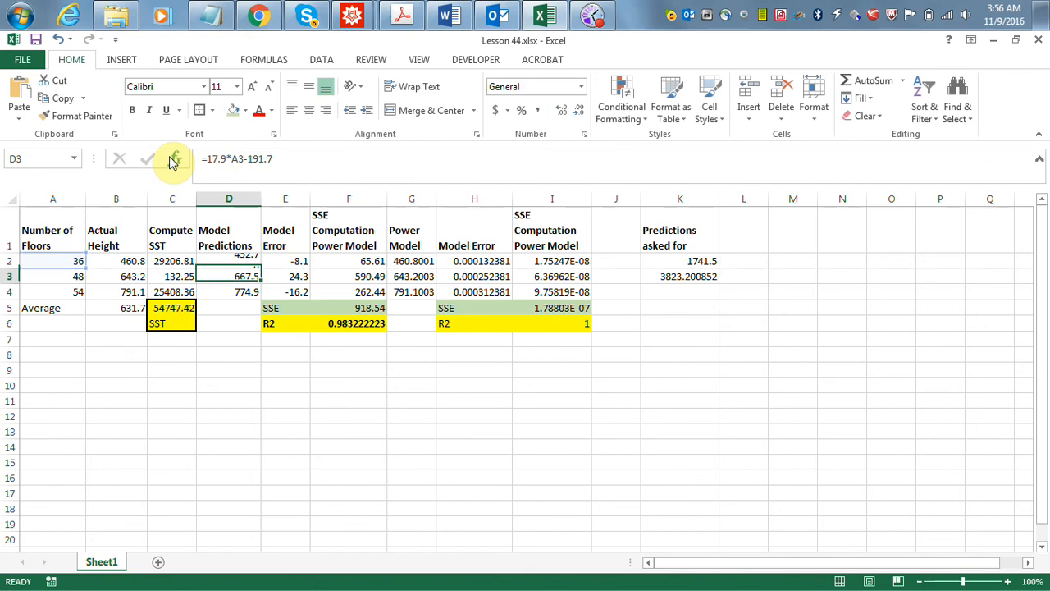
pyautogui.click(664, 260)
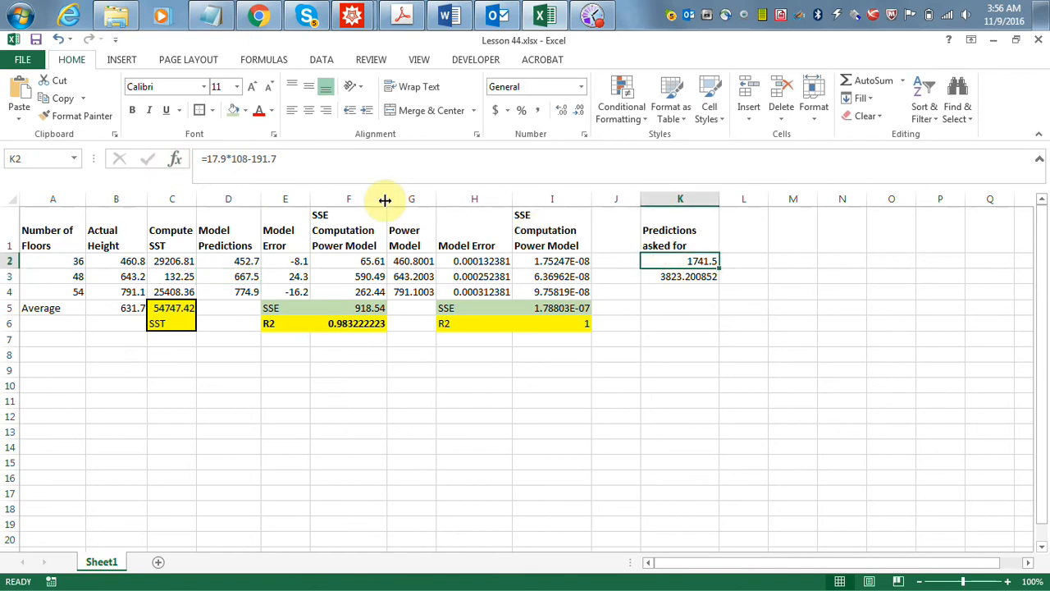
pyautogui.moveTo(306, 160); pyautogui.dragTo(159, 155)
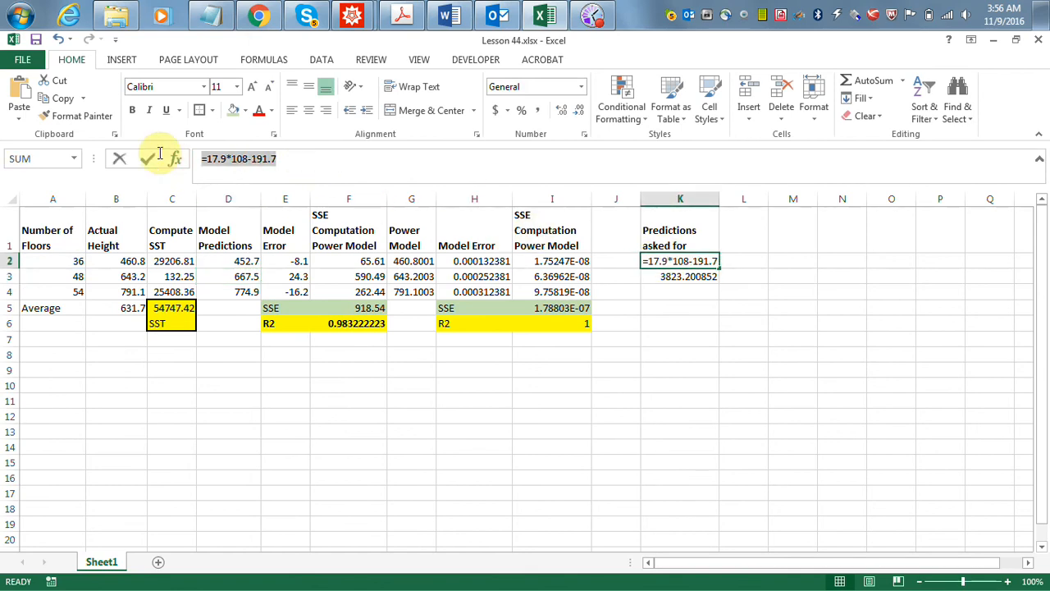
pyautogui.click(19, 90)
pyautogui.click(244, 158)
pyautogui.press('BackSpace')
pyautogui.press('BackSpace')
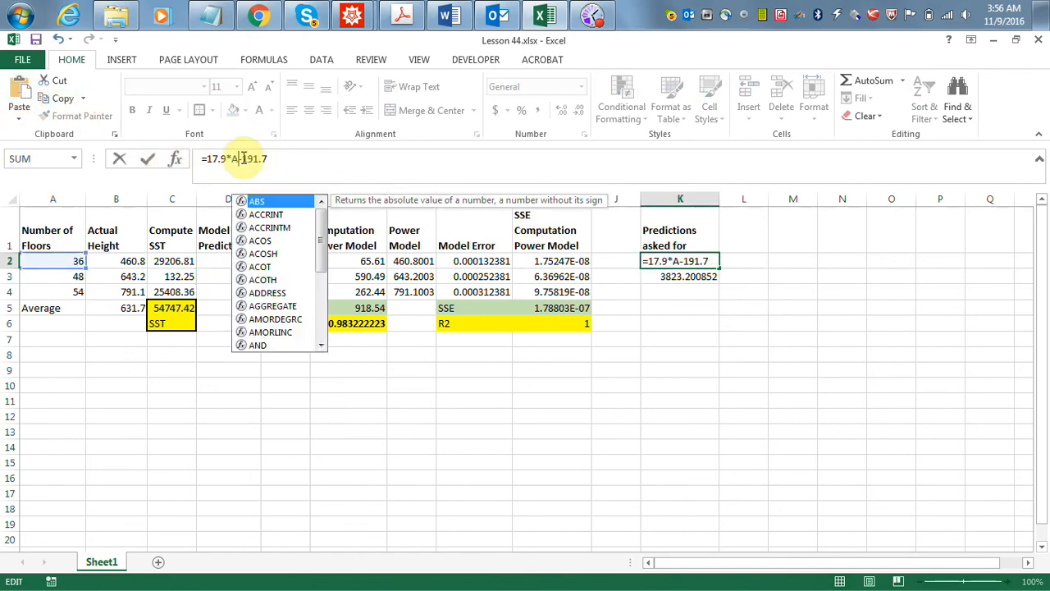
pyautogui.write('108')
pyautogui.press('Return')
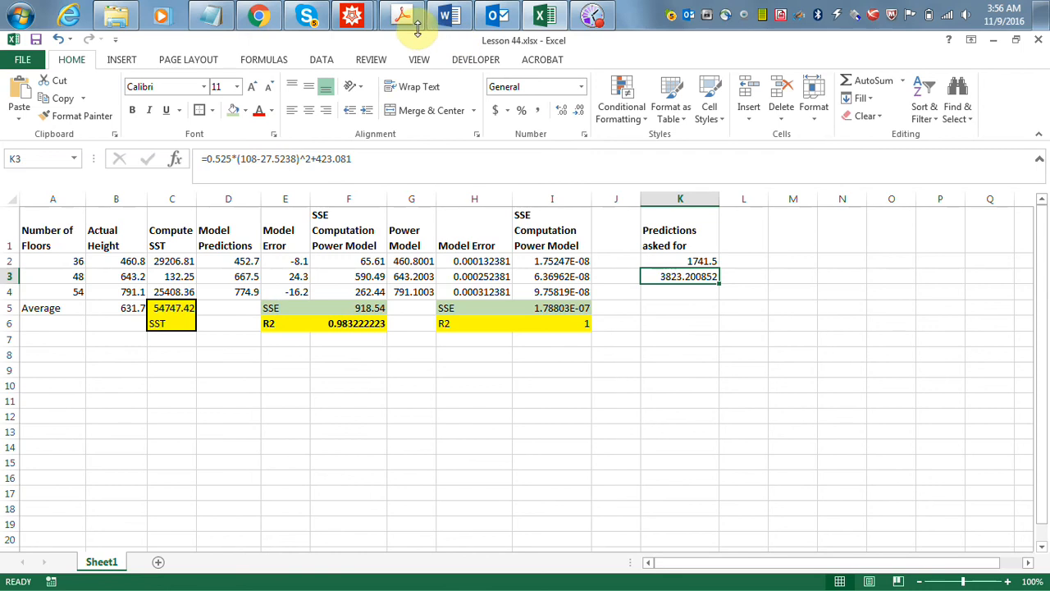
# - Switch to the WebAssign page in Chrome and review the power model part of question 3, highlighting the hint about running Solver multiple times
pyautogui.click(258, 16)
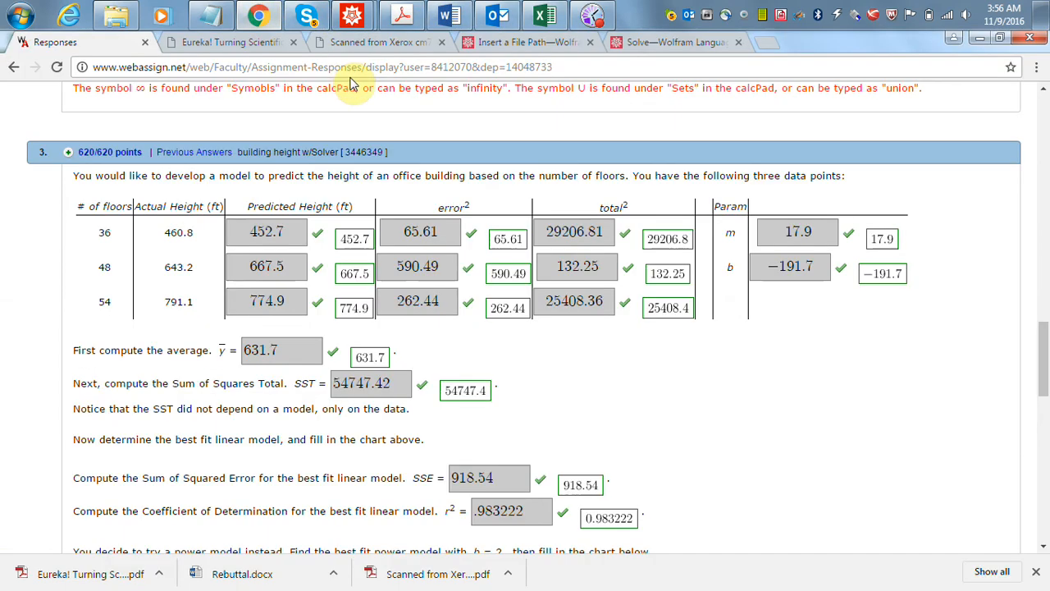
pyautogui.moveTo(1044, 349); pyautogui.dragTo(1046, 428)
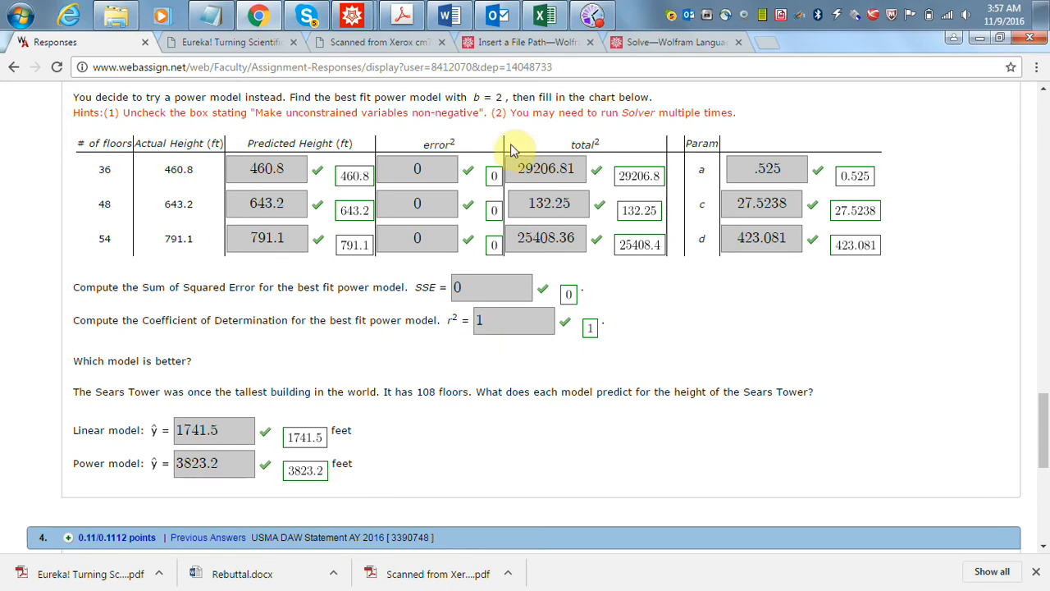
pyautogui.moveTo(512, 113); pyautogui.dragTo(732, 112)
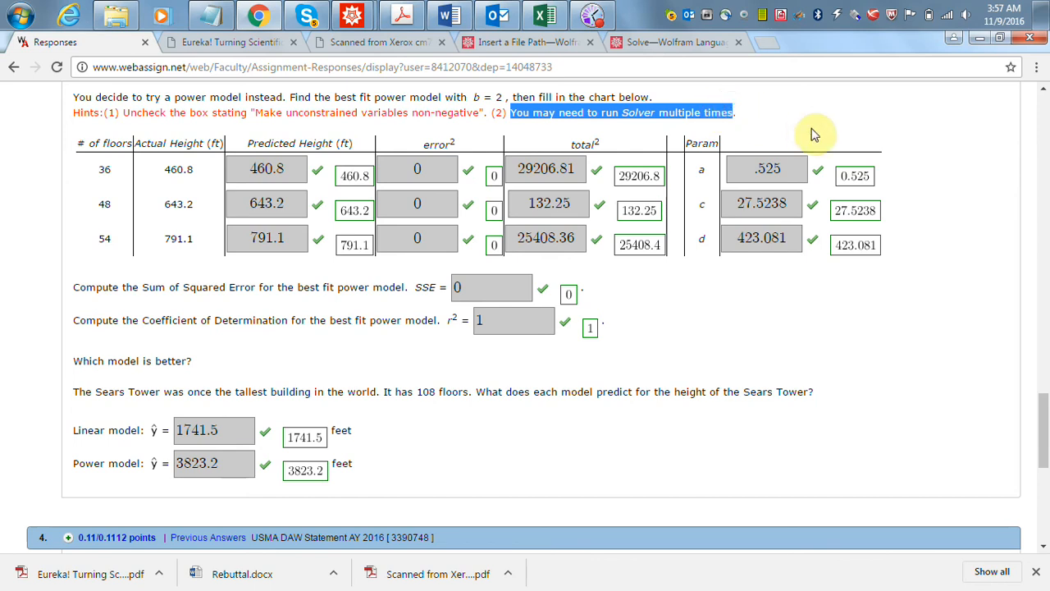